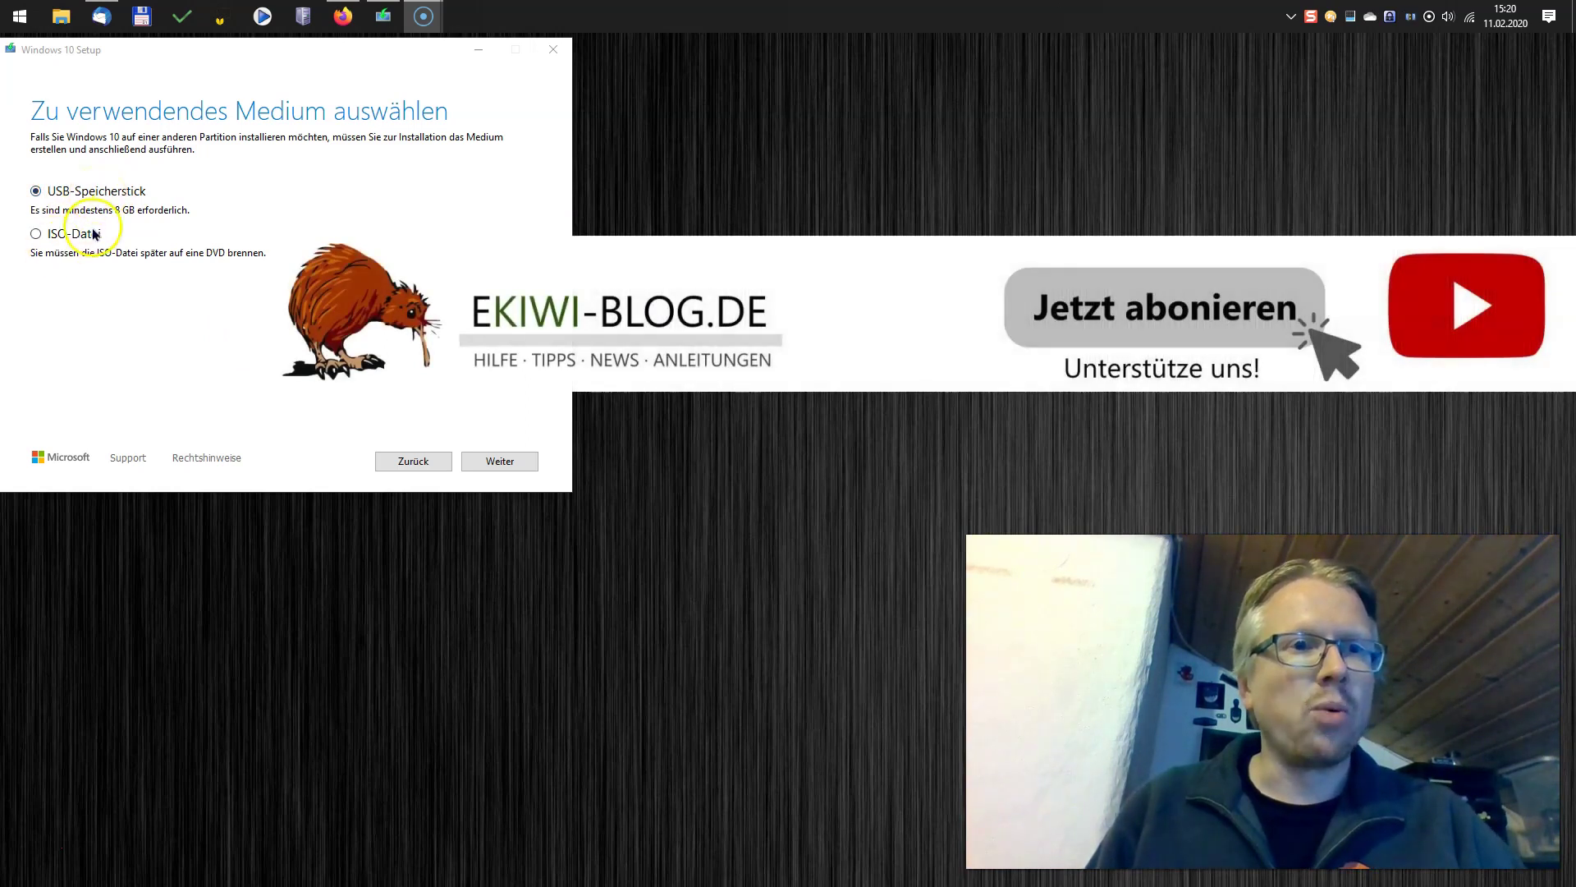
# Step: Try to create the Windows 10 installation medium directly on the USB flash drive D: (ESD-USB)
pyautogui.click(511, 462)
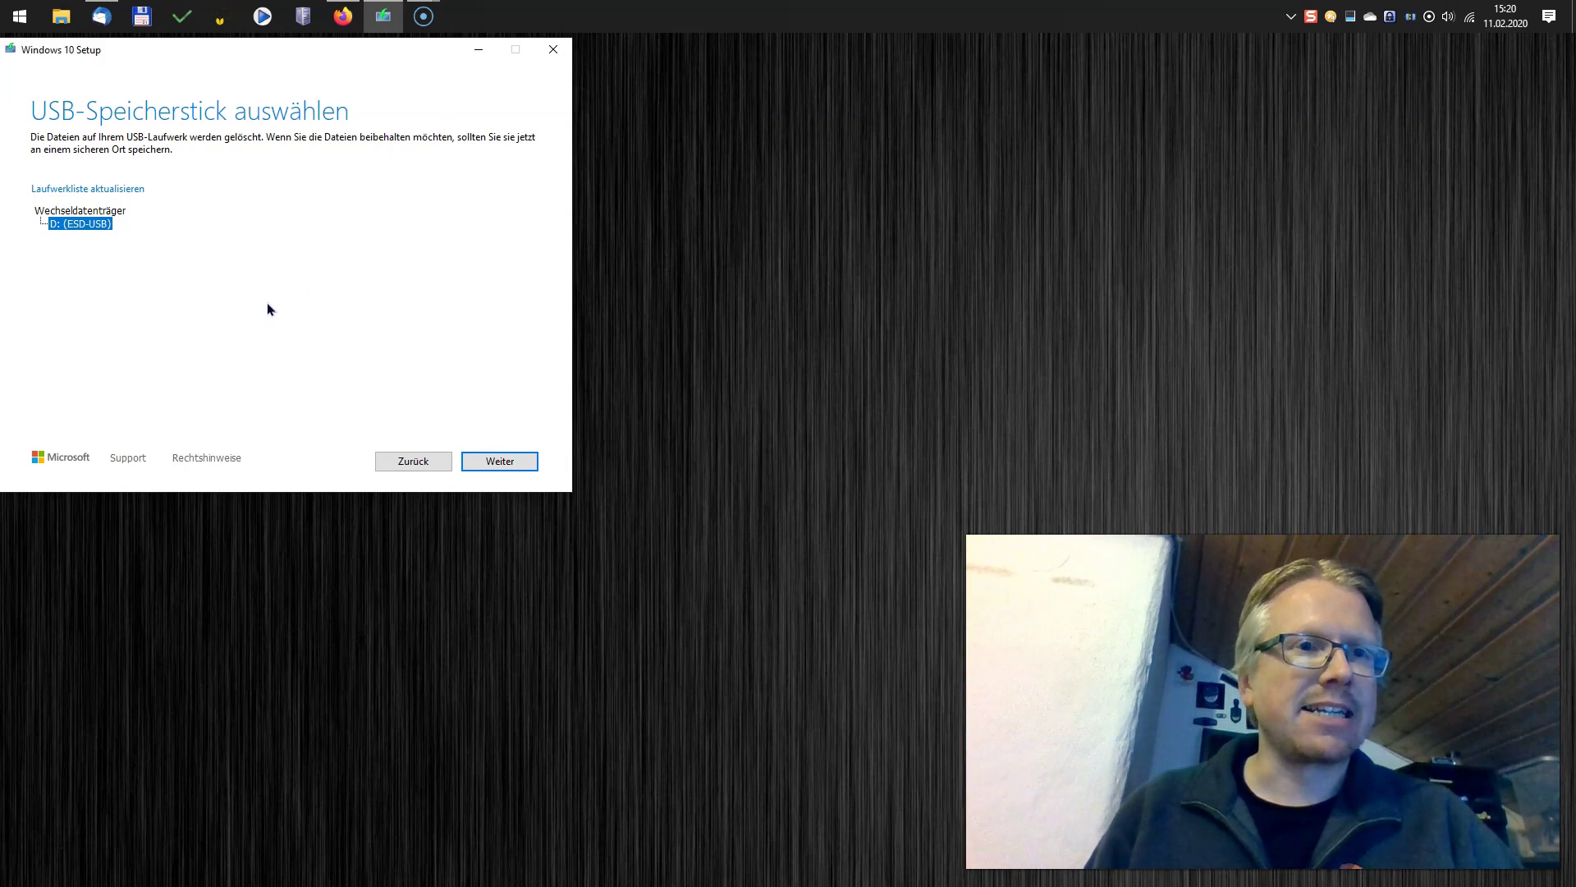
pyautogui.click(493, 464)
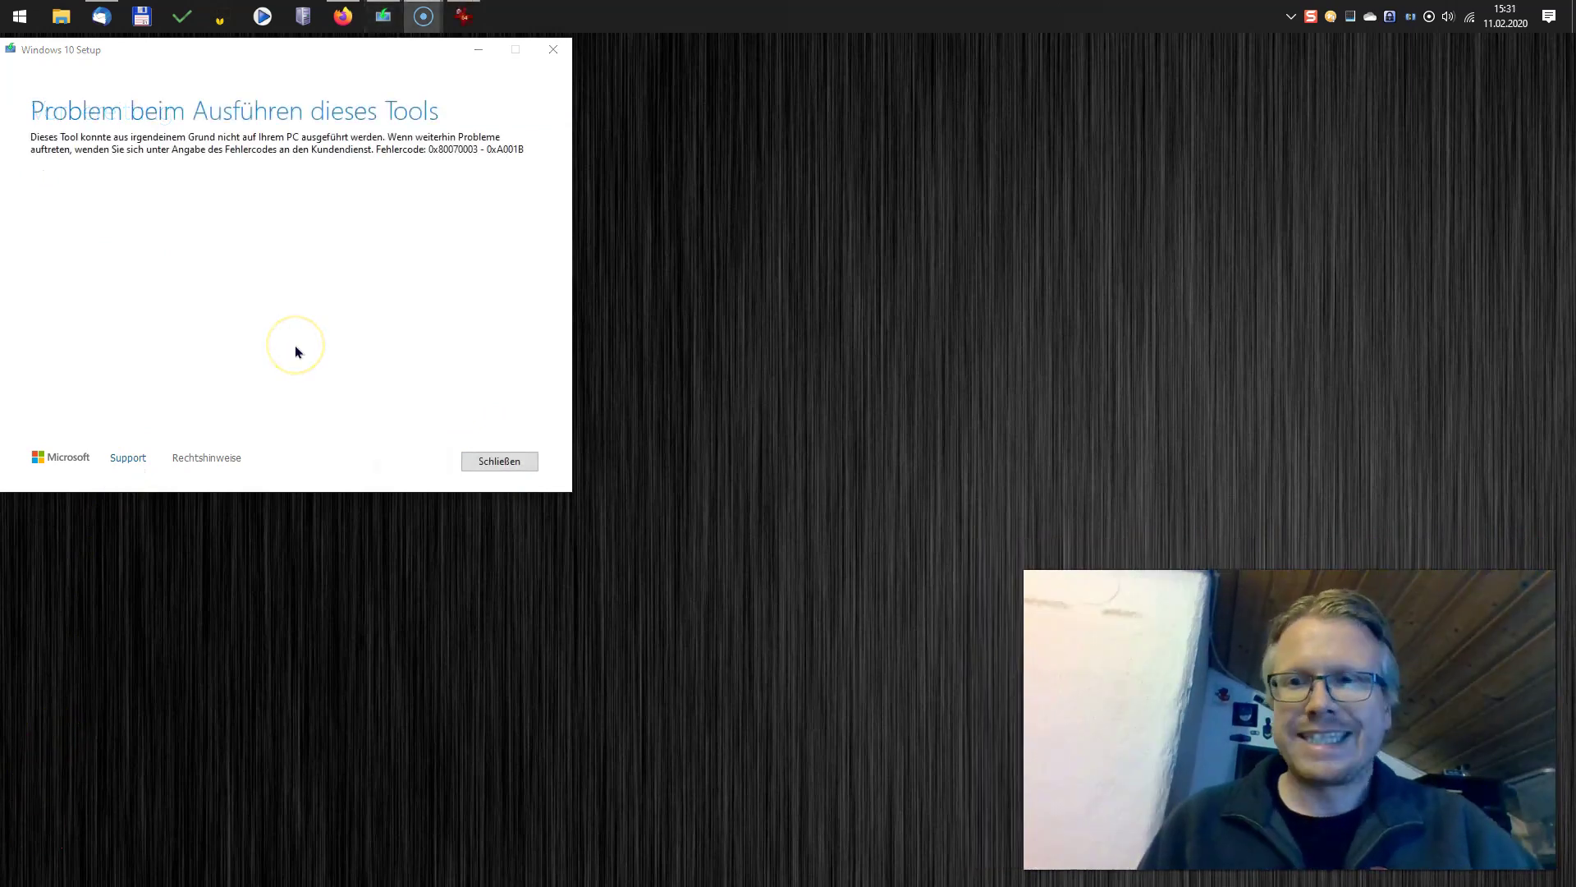
pyautogui.click(150, 68)
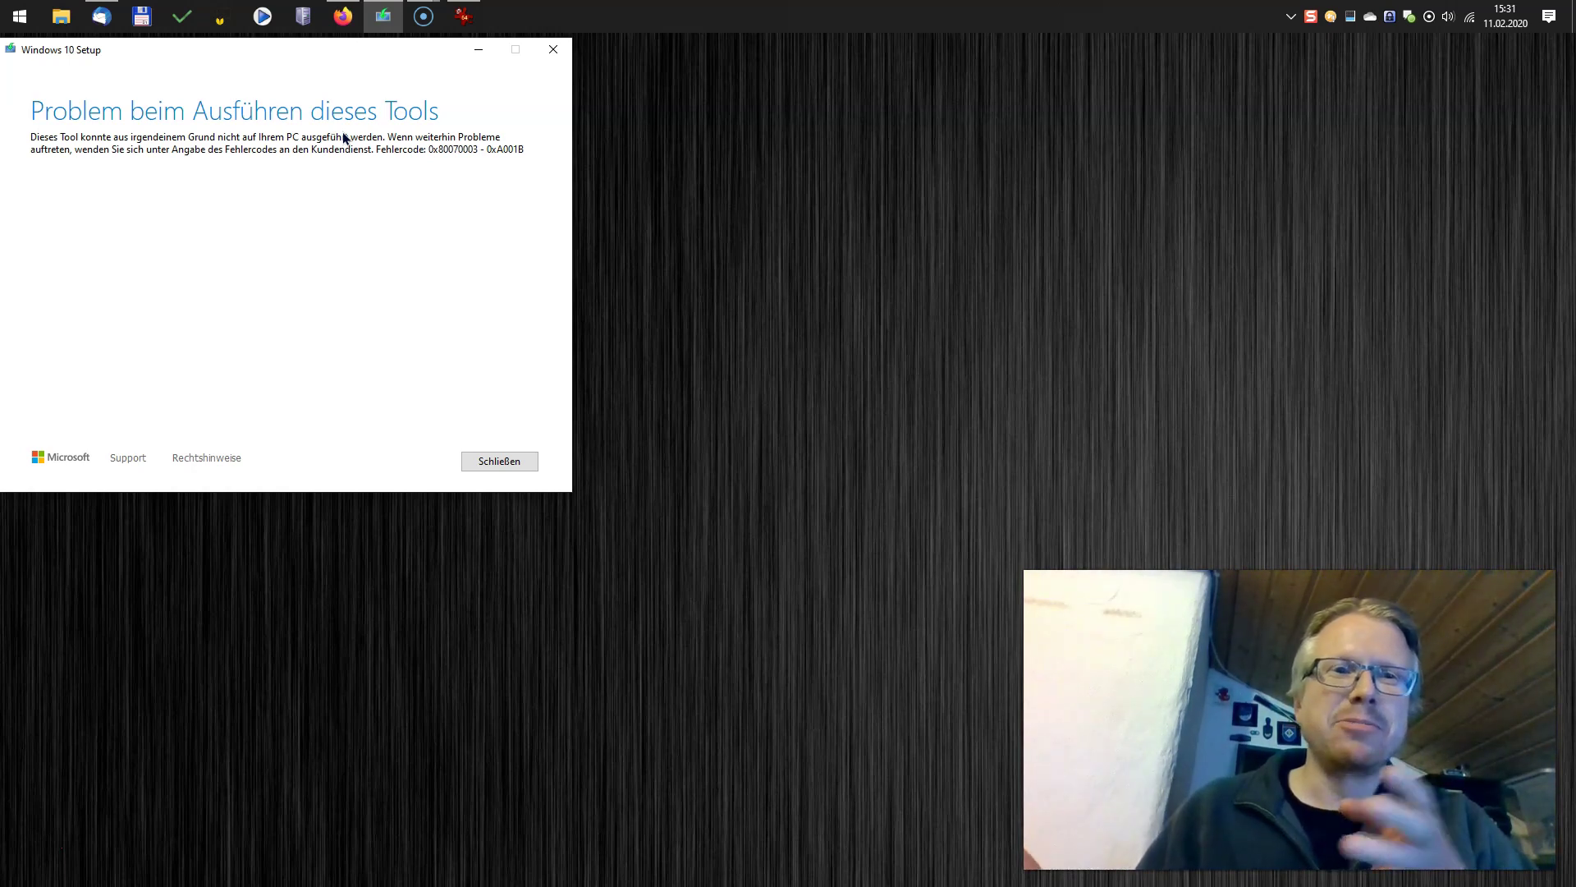
pyautogui.click(494, 466)
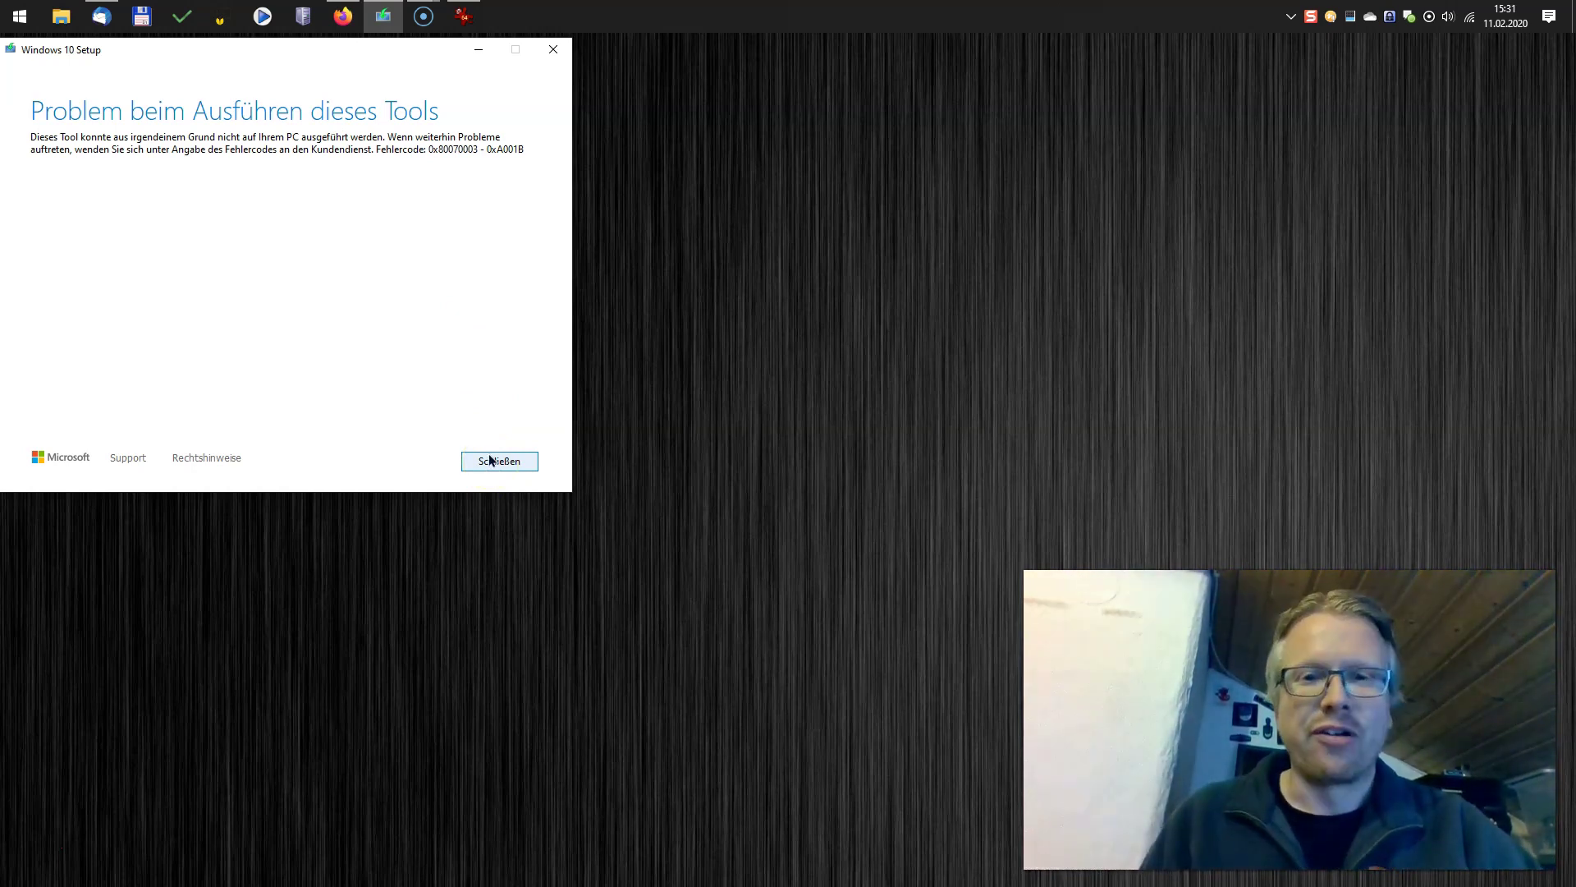
pyautogui.click(358, 429)
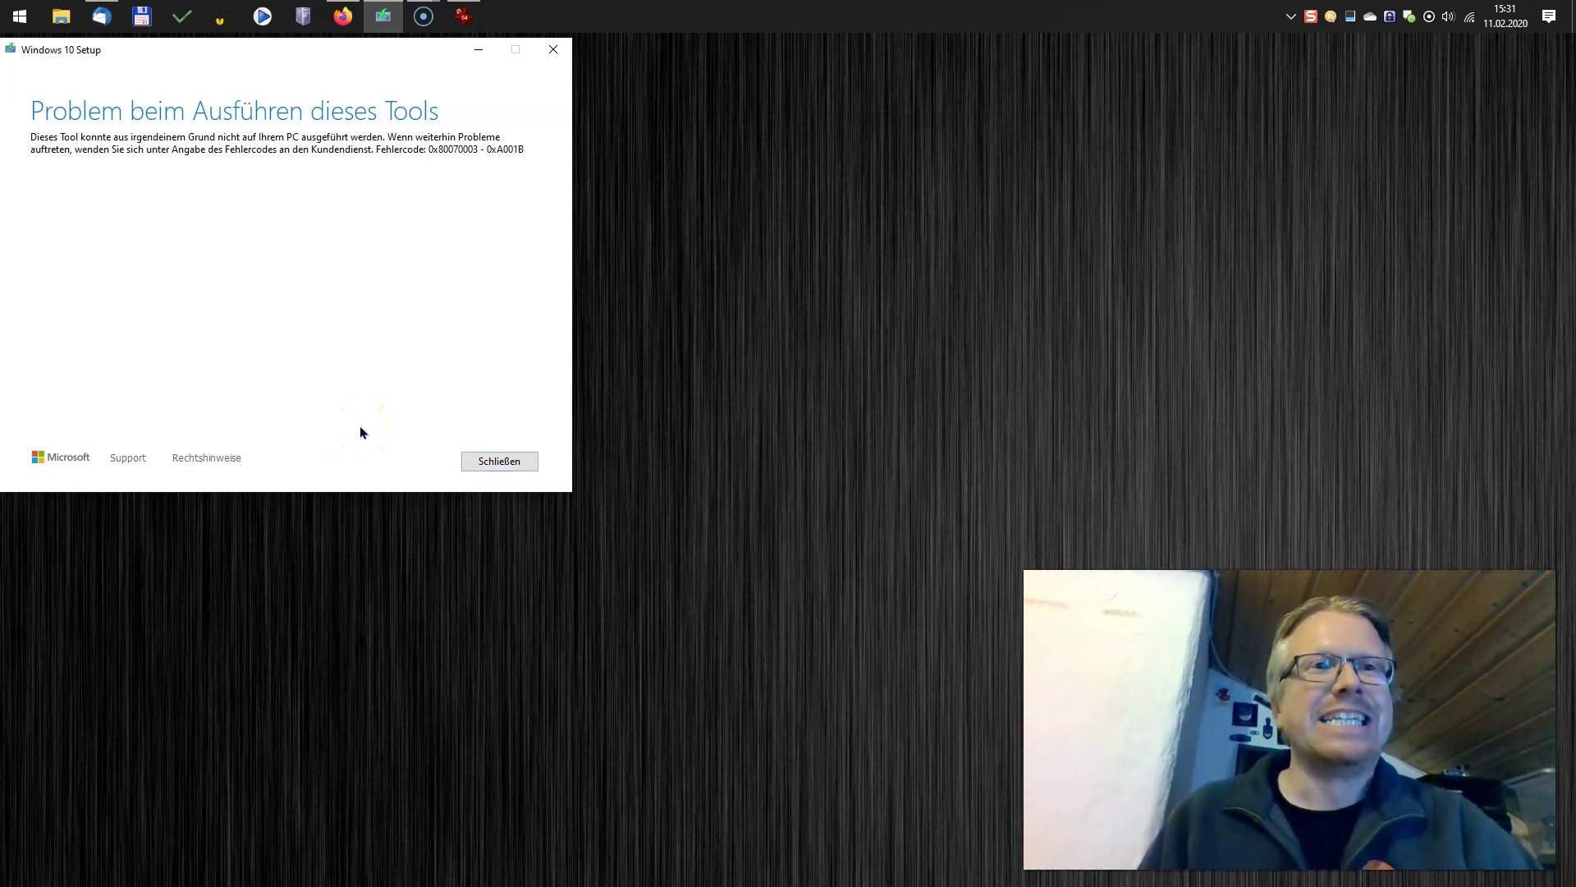
pyautogui.click(216, 833)
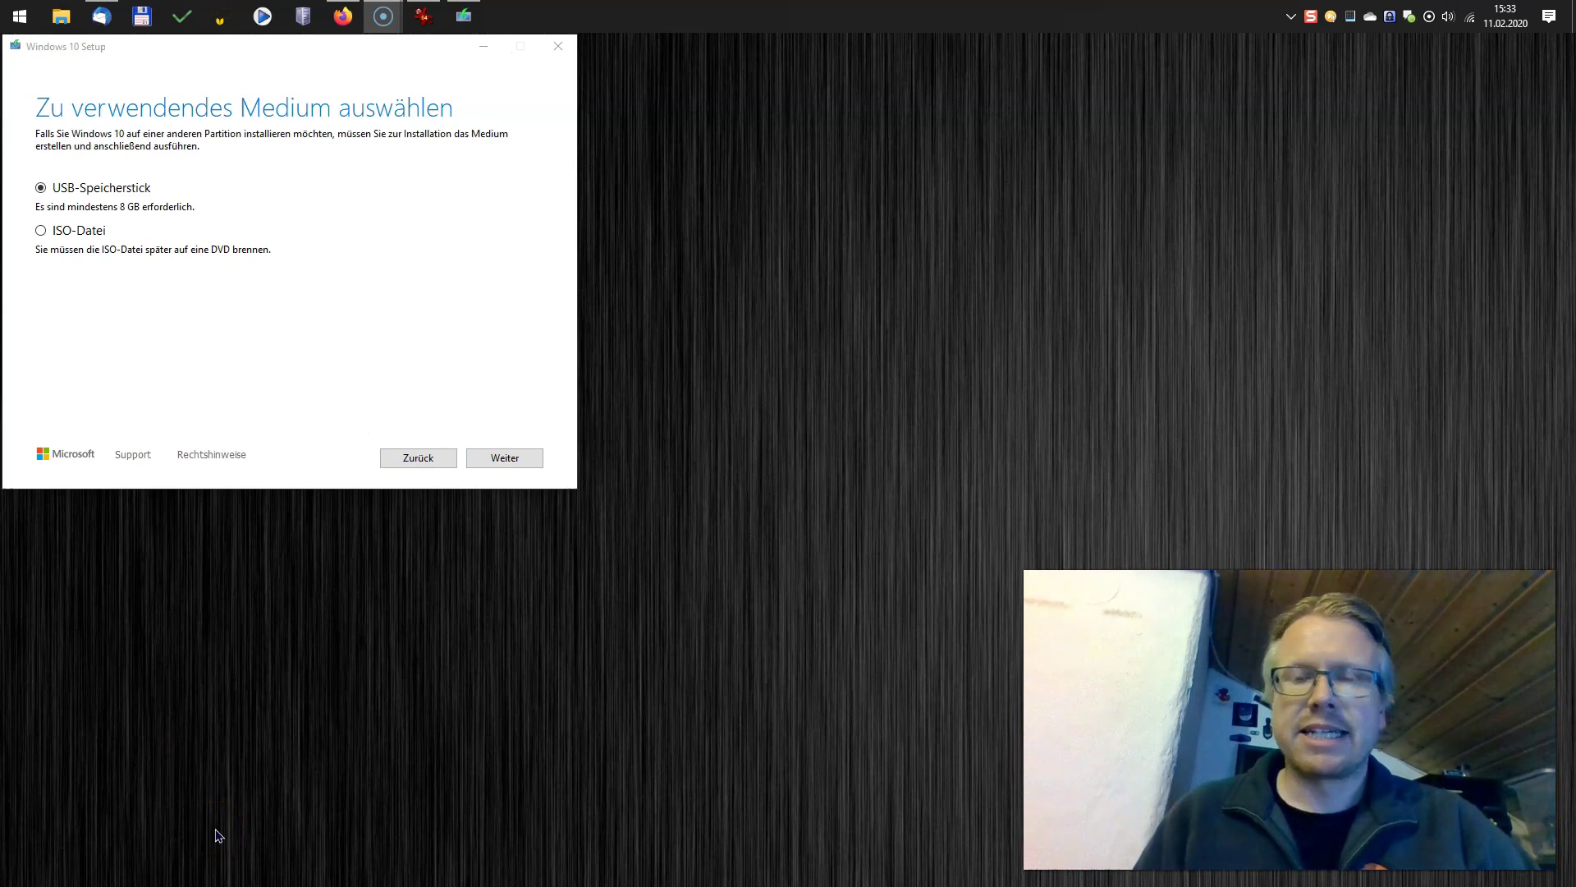
# Step: Choose ISO file as the installation medium and save it as Windows.iso on the desktop
pyautogui.click(80, 231)
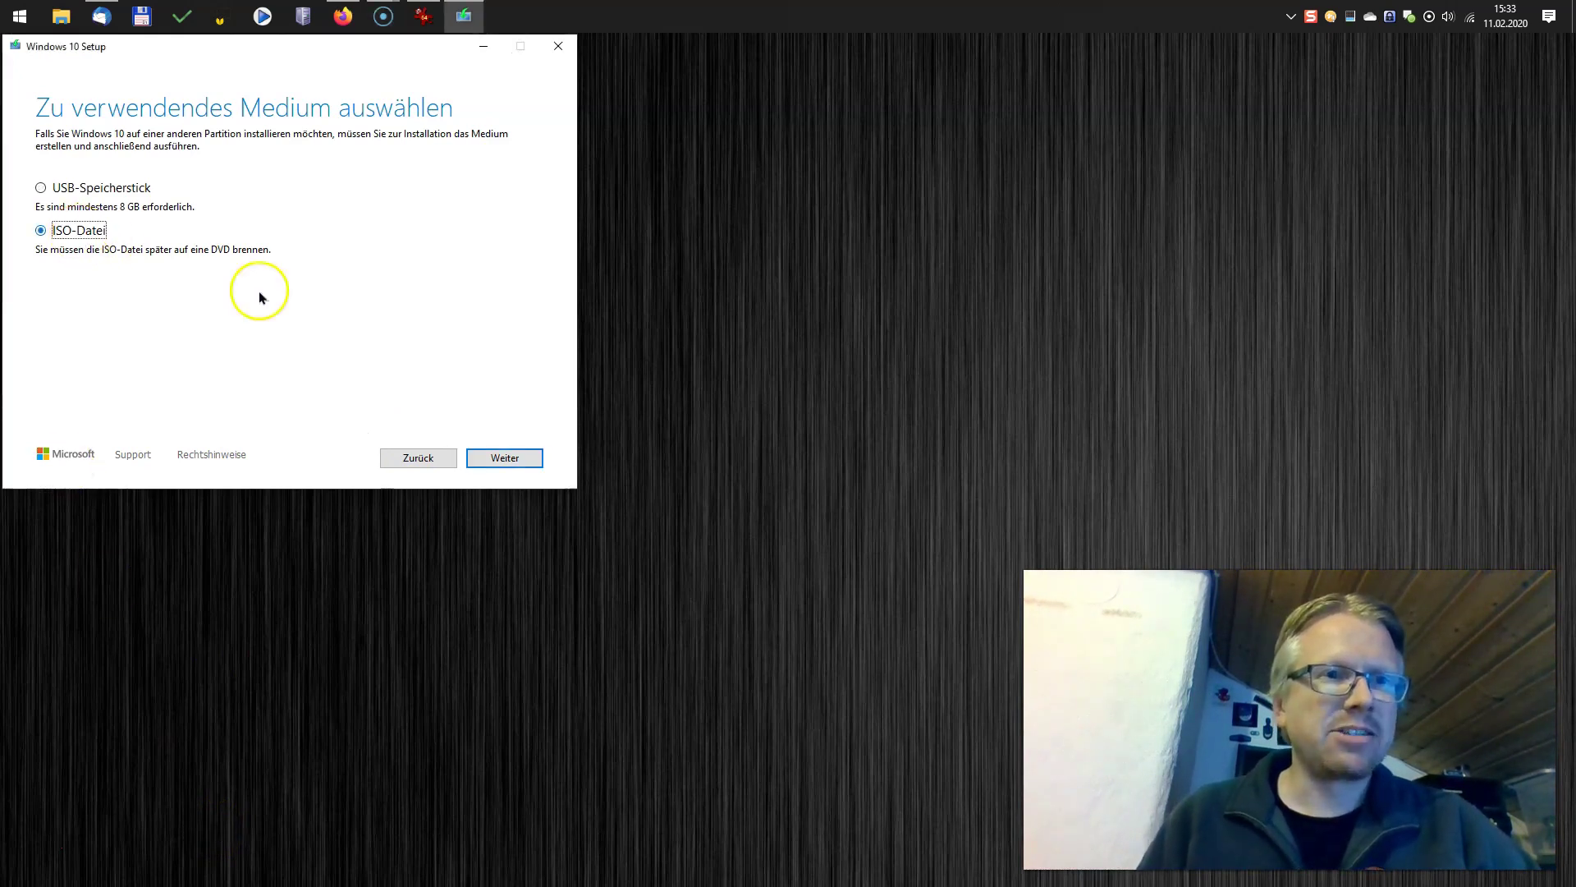
pyautogui.click(505, 458)
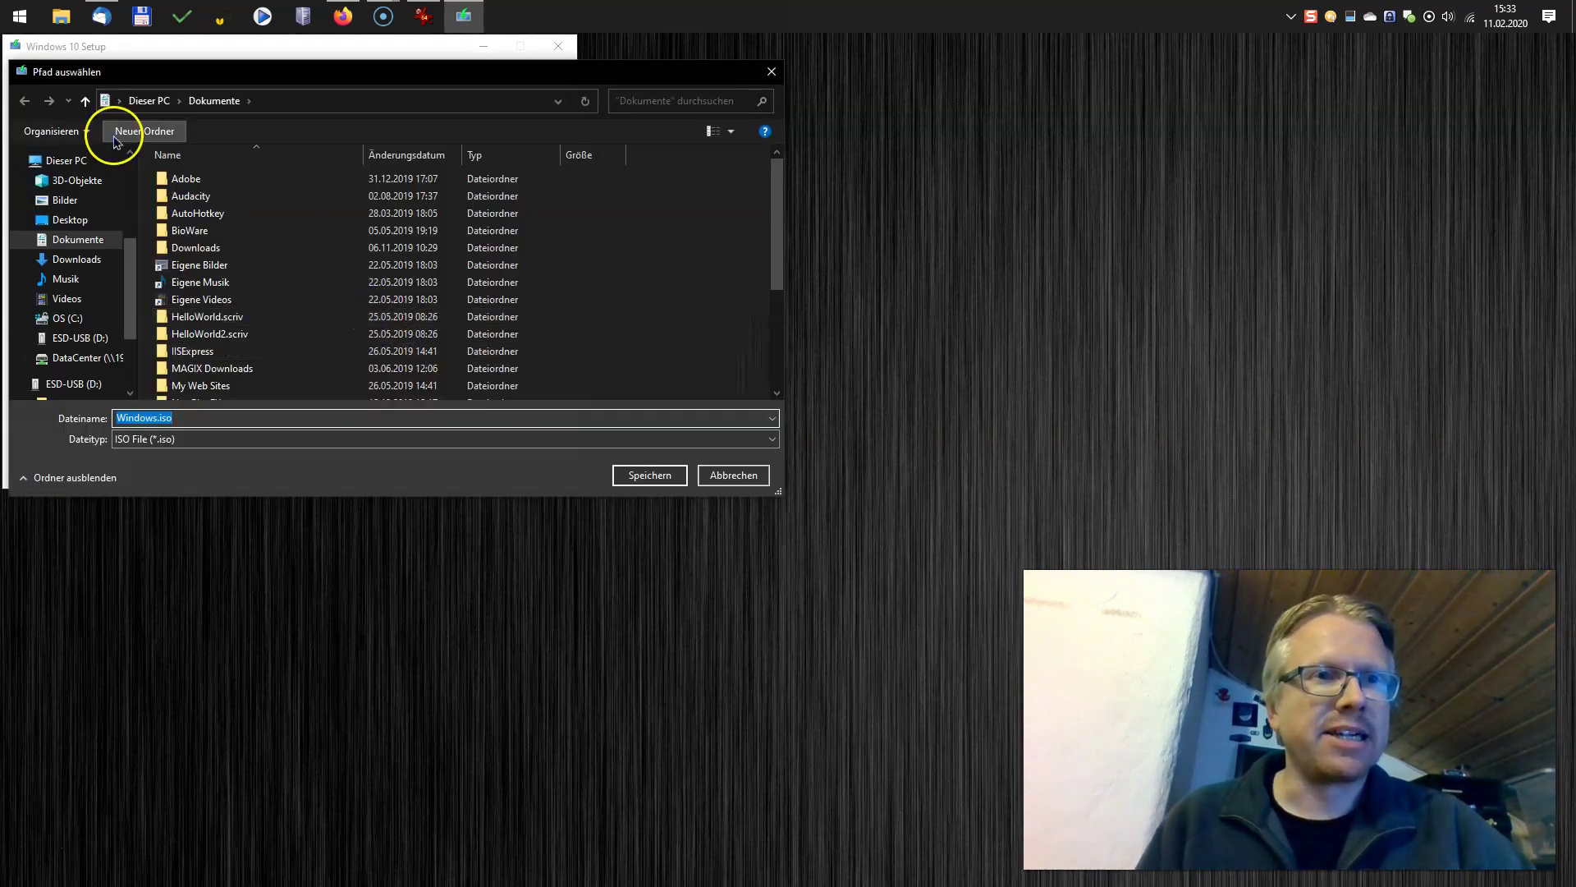
pyautogui.click(60, 219)
pyautogui.click(643, 481)
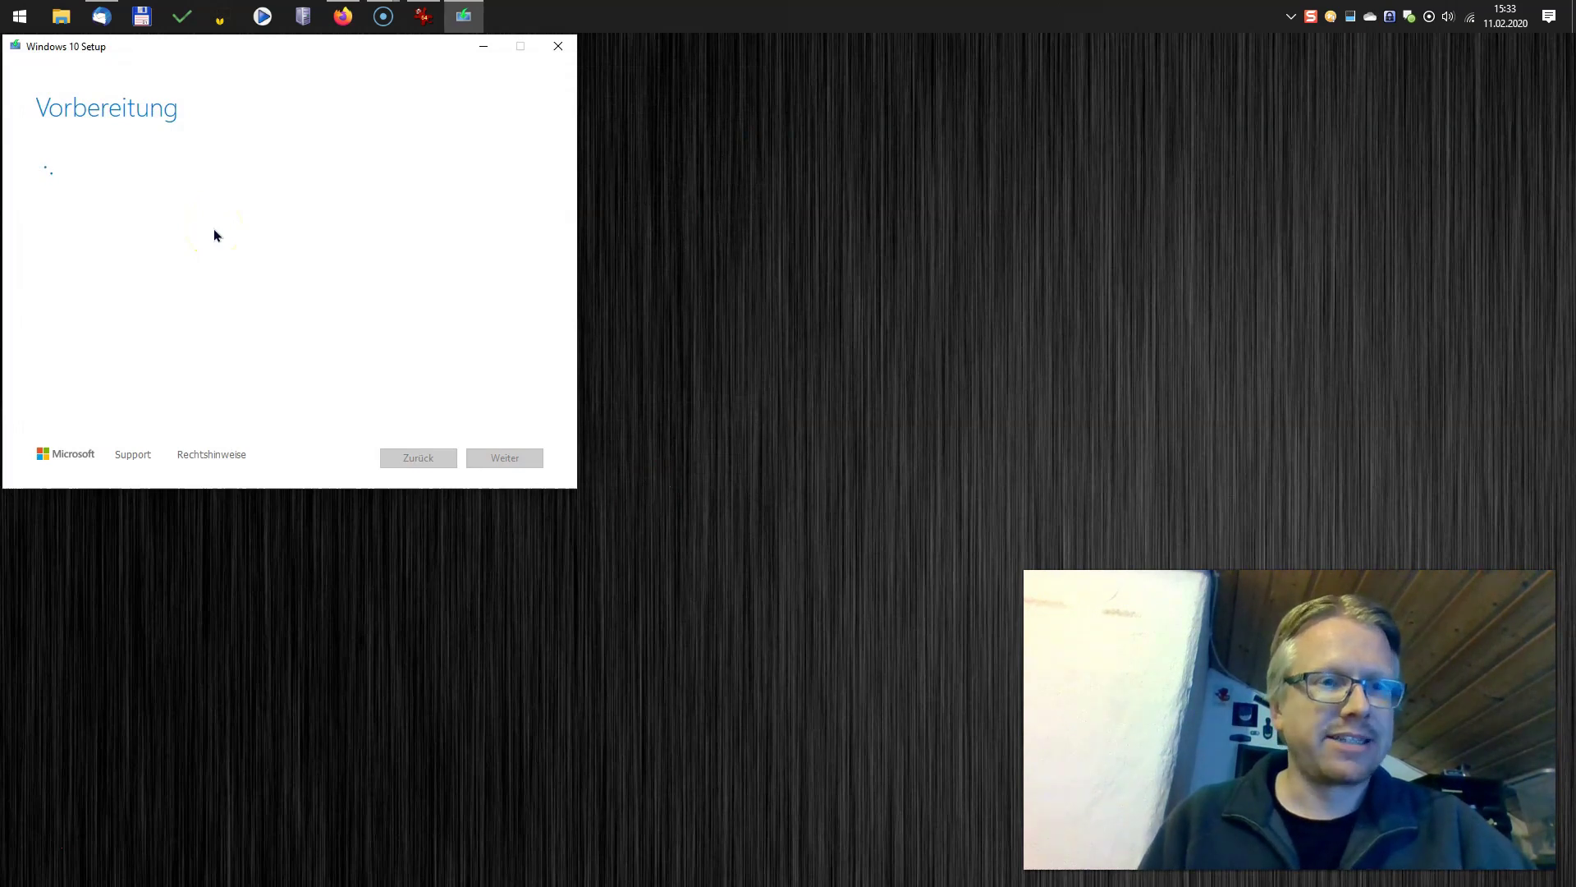
# Step: Switch to Firefox and find the Rufus 3.8 Portable download on the rufus.ie page
pyautogui.click(345, 17)
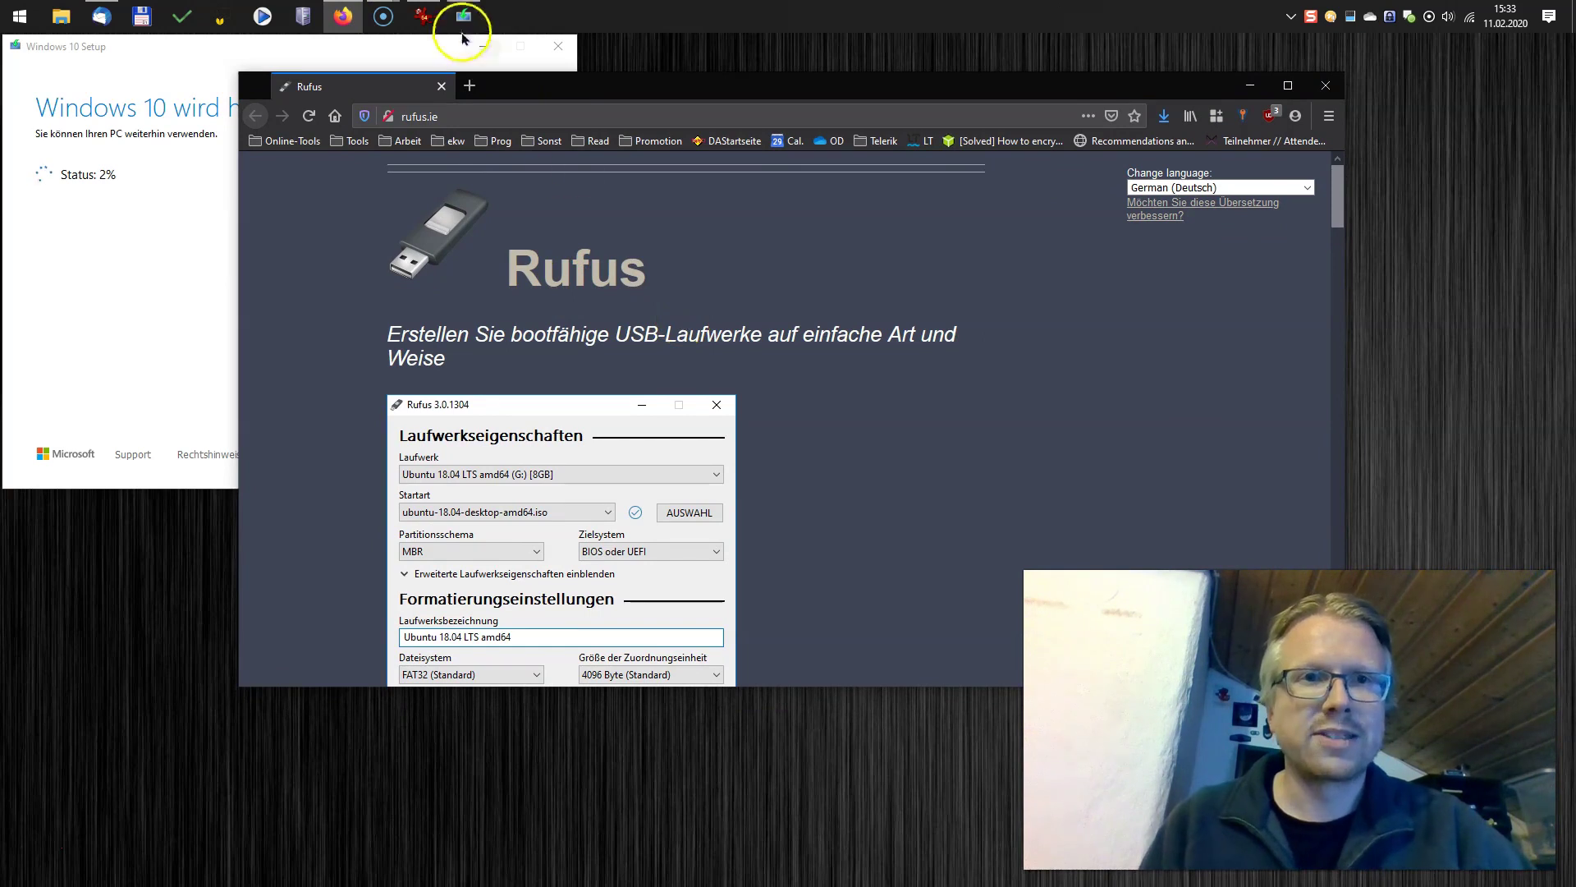
pyautogui.scroll(-10, 618, 273)
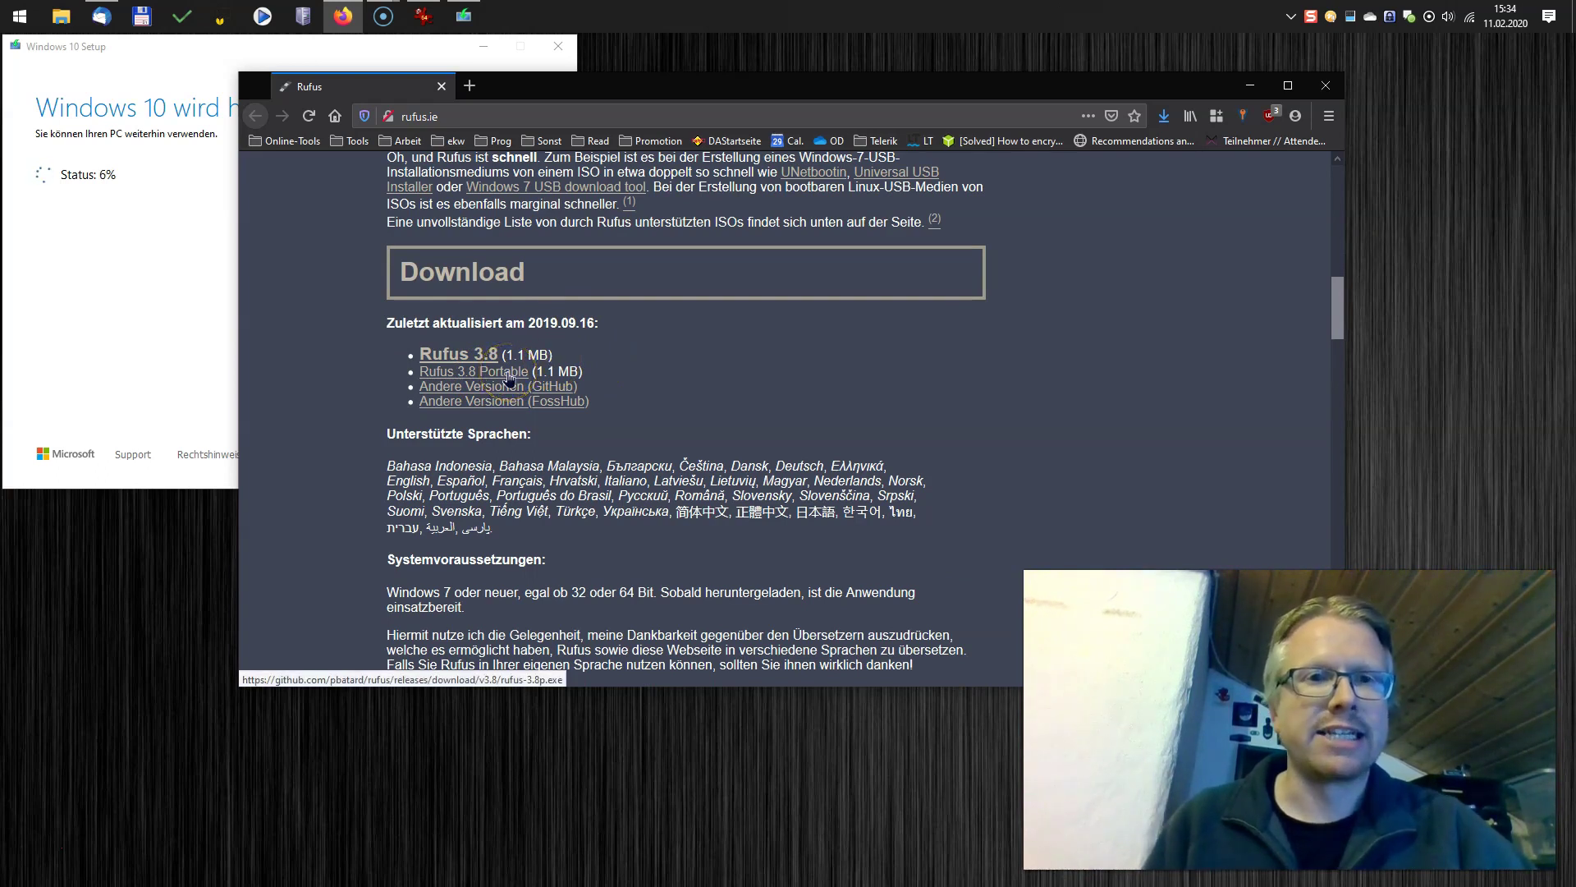
# Step: Launch rufus-3.8p.exe from the desktop and decline the check for new versions
pyautogui.click(165, 323)
pyautogui.press('super+d')
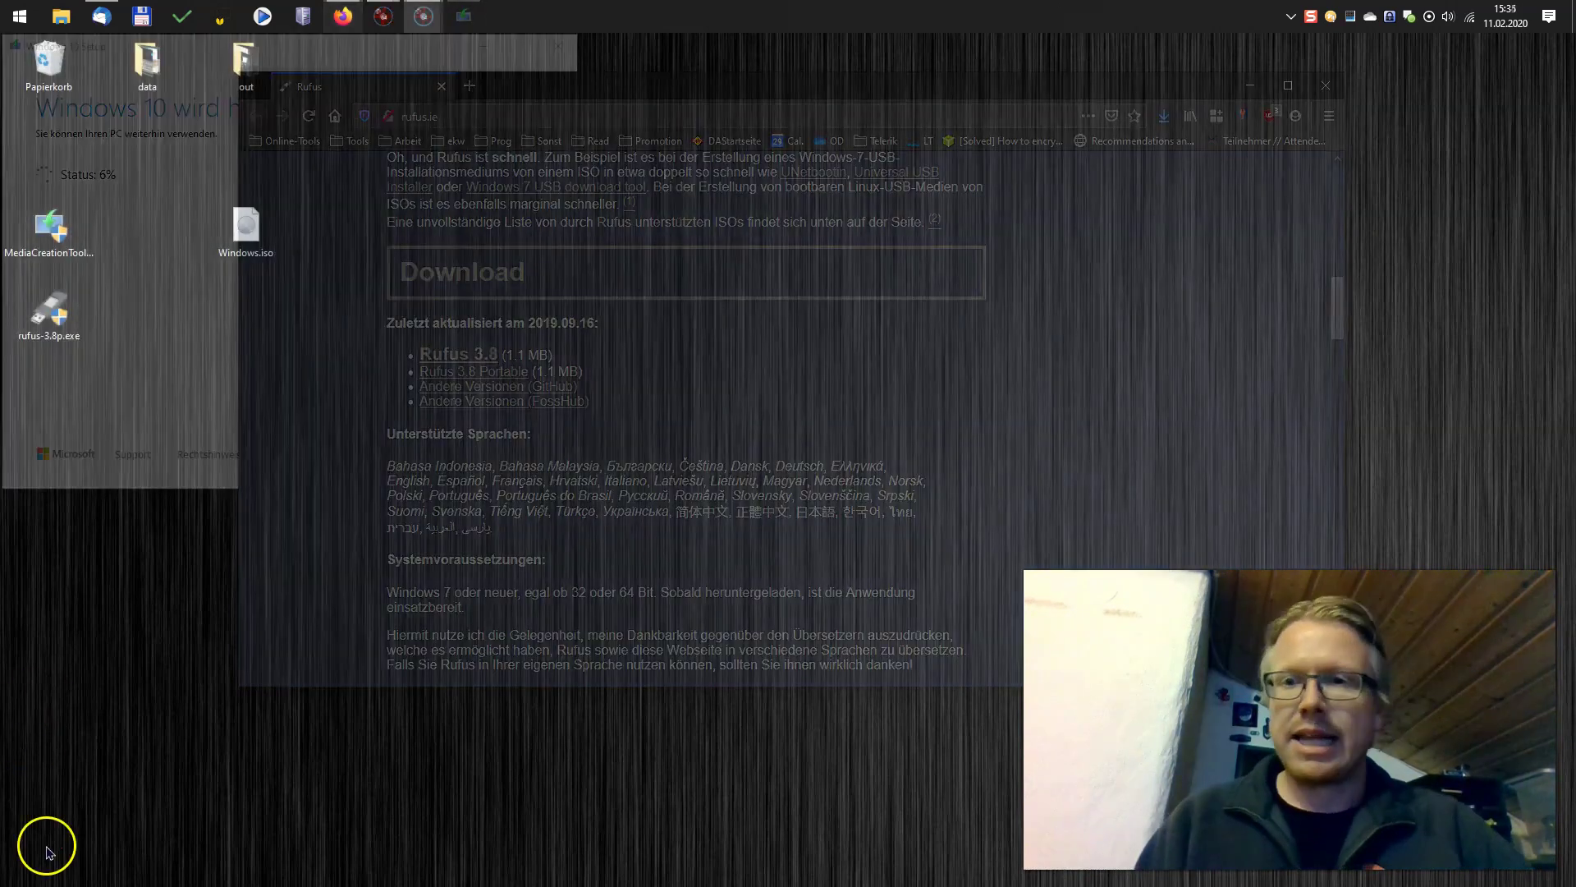
pyautogui.click(257, 237)
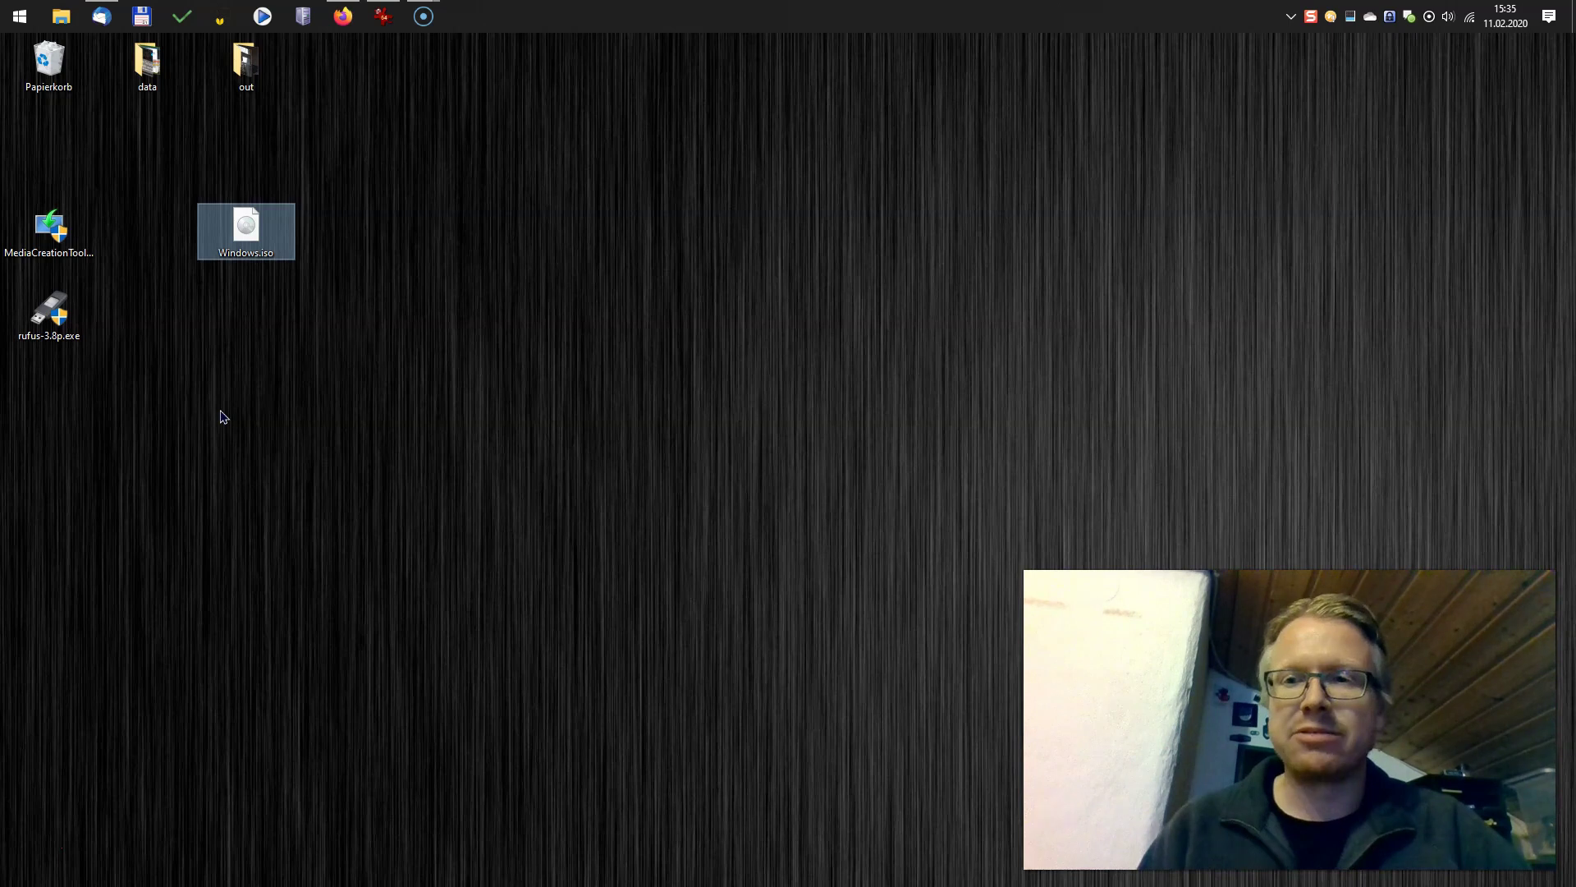
pyautogui.keyDown('ctrl'); pyautogui.click(45, 314); pyautogui.keyUp('ctrl')
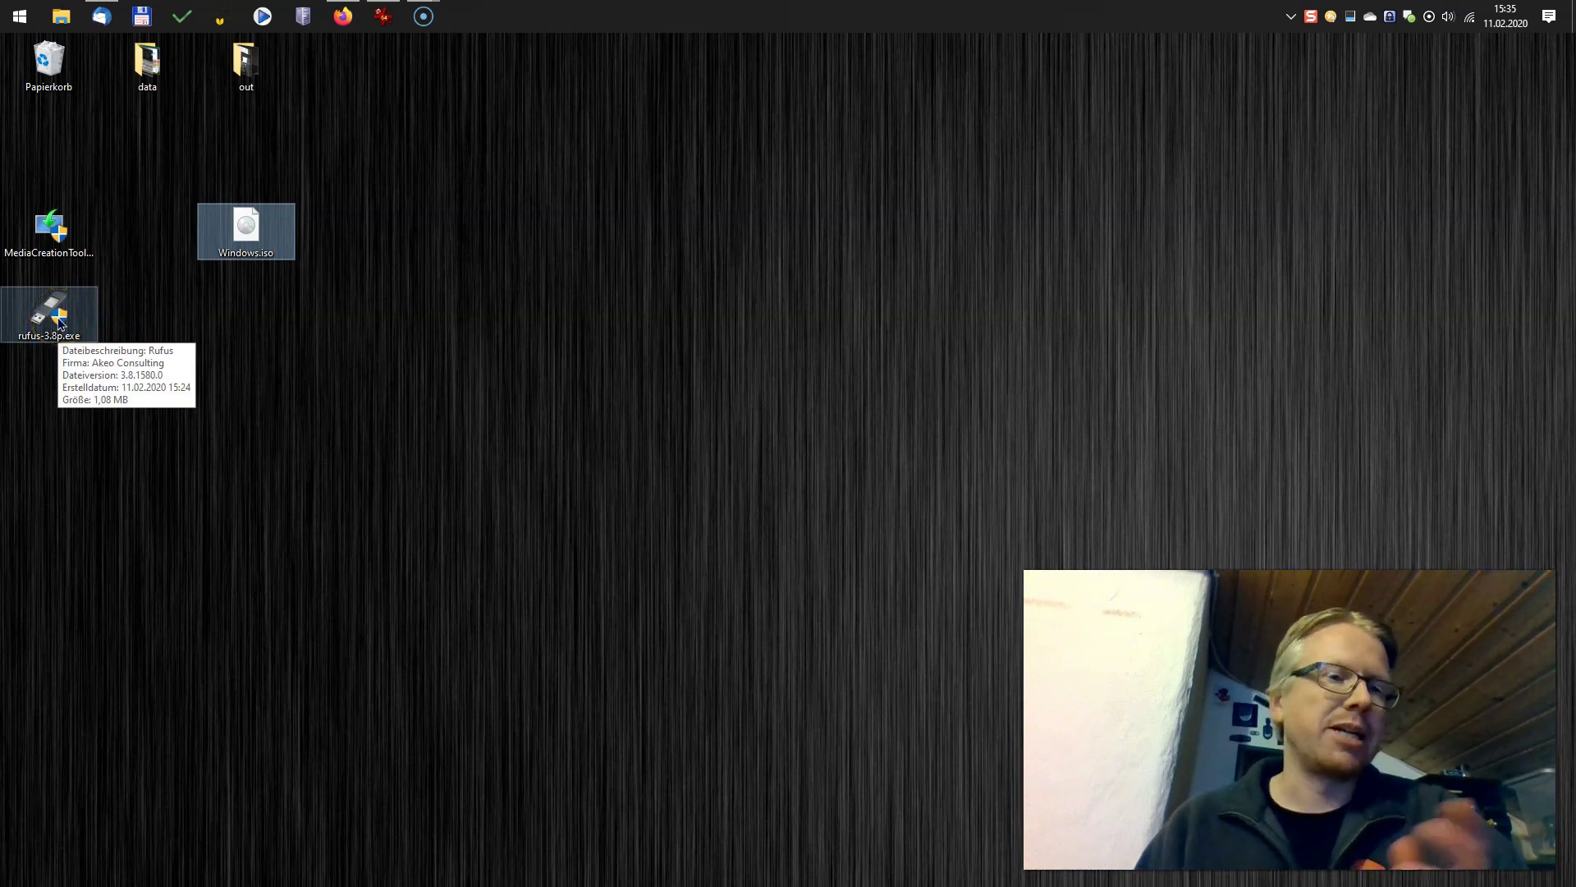
pyautogui.click(59, 323)
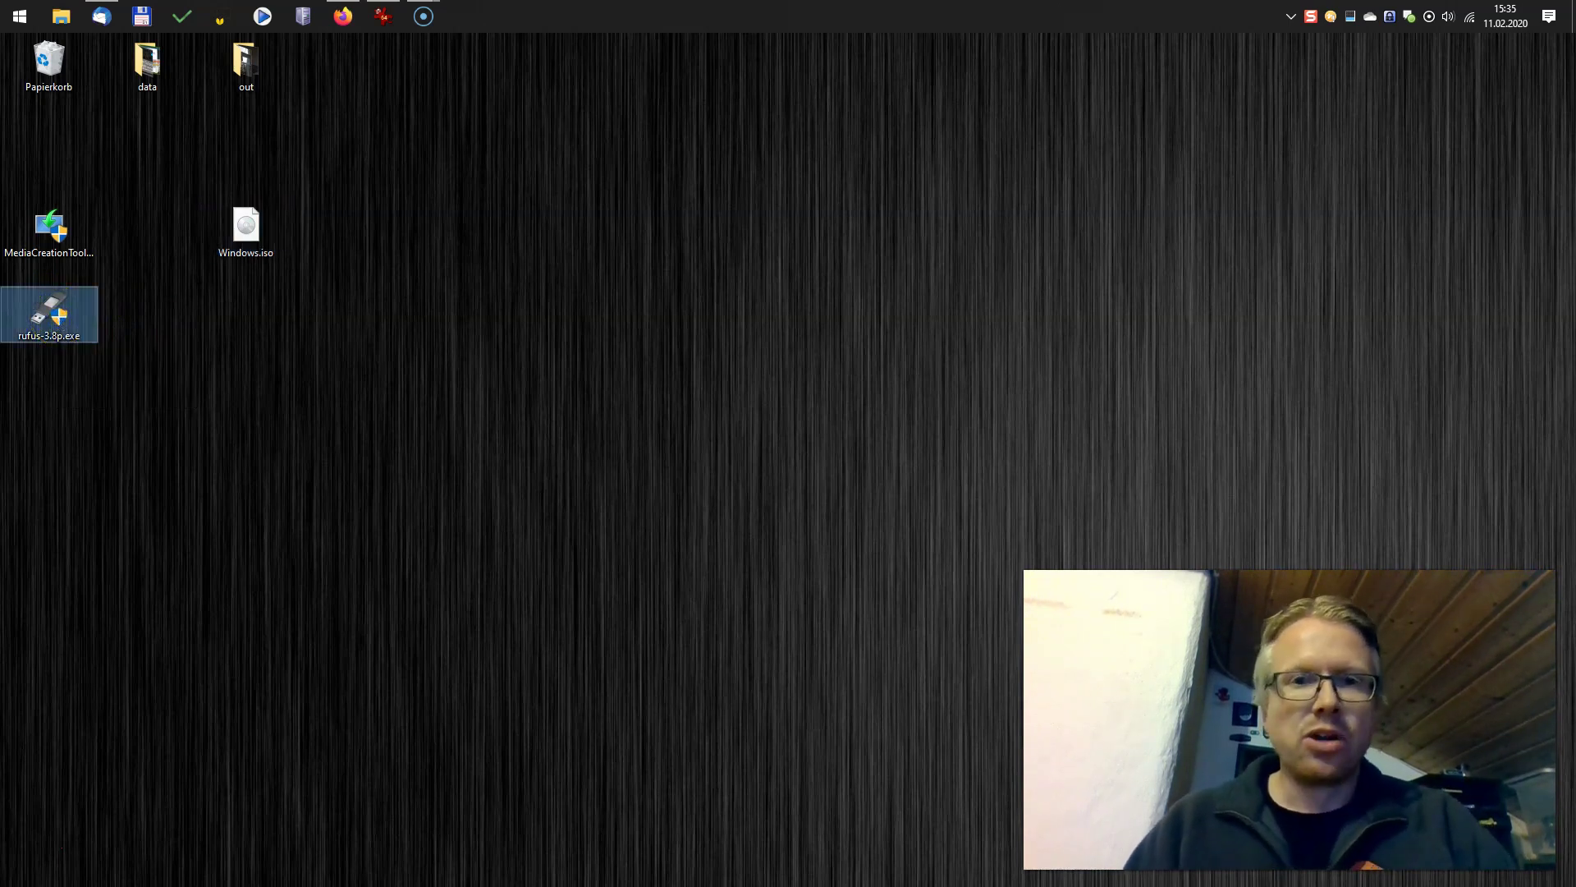
pyautogui.press('Return')
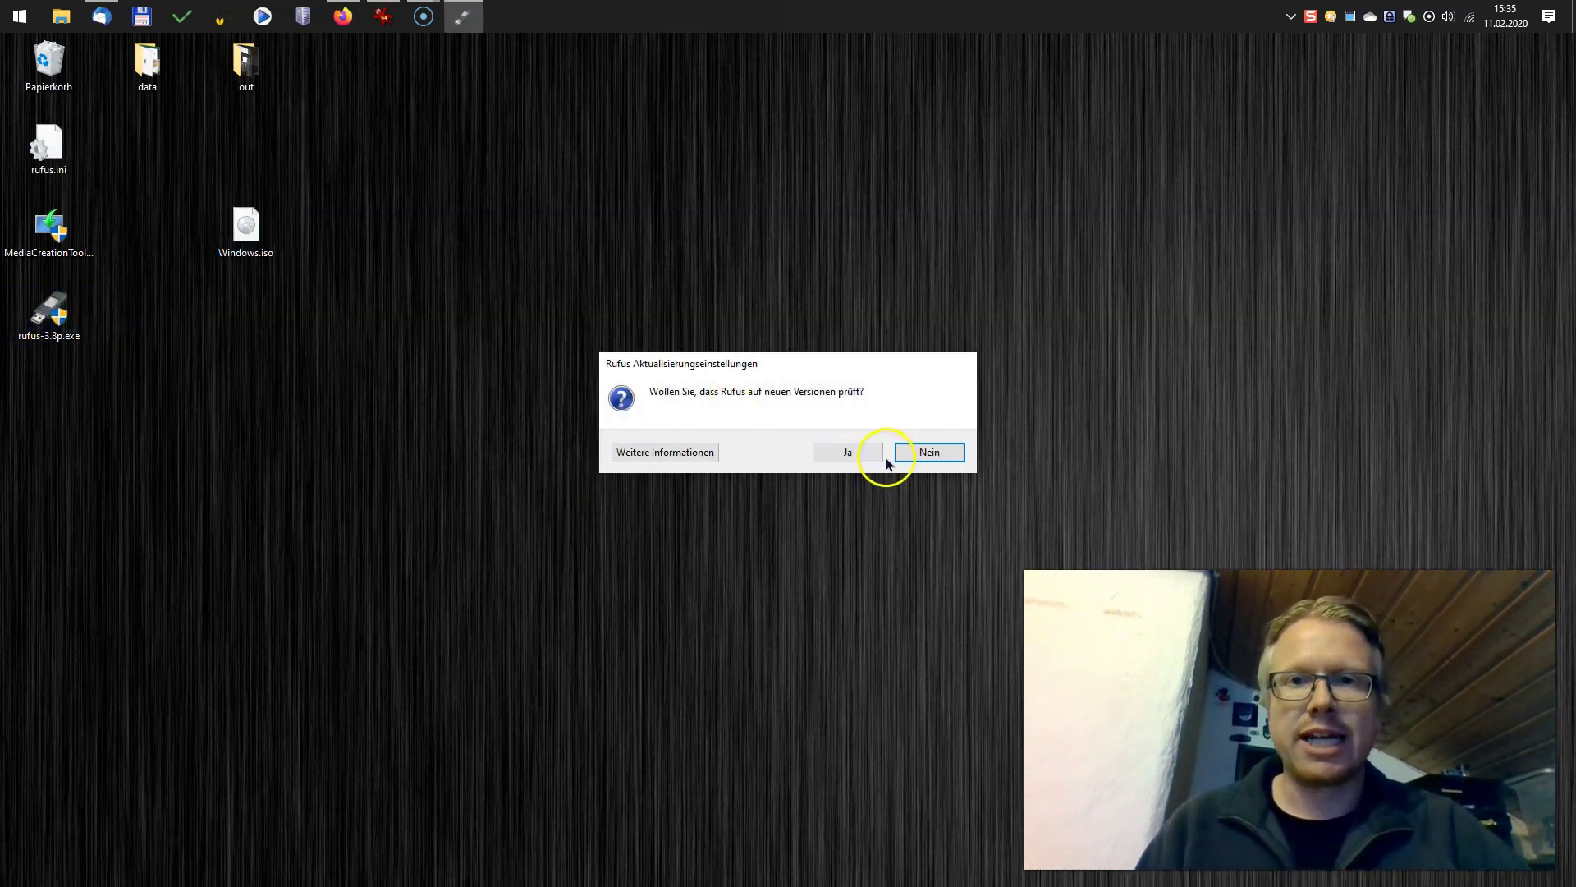
pyautogui.click(932, 458)
pyautogui.moveTo(704, 220); pyautogui.dragTo(469, 151)
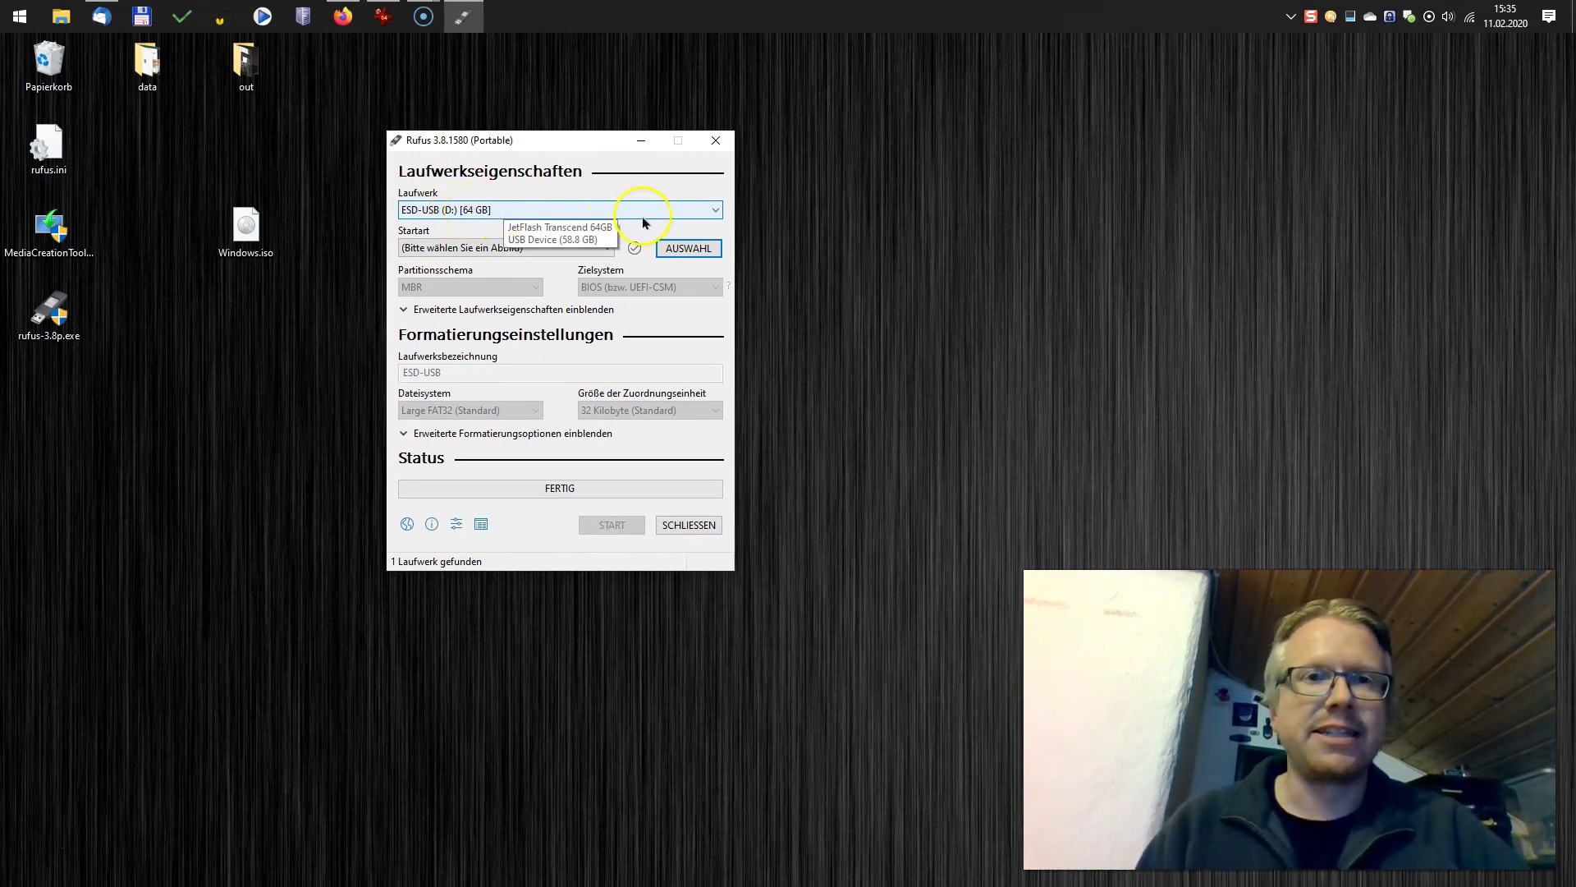
# Step: Select Windows.iso from the desktop as the boot image for the ESD-USB (D:) drive
pyautogui.click(689, 251)
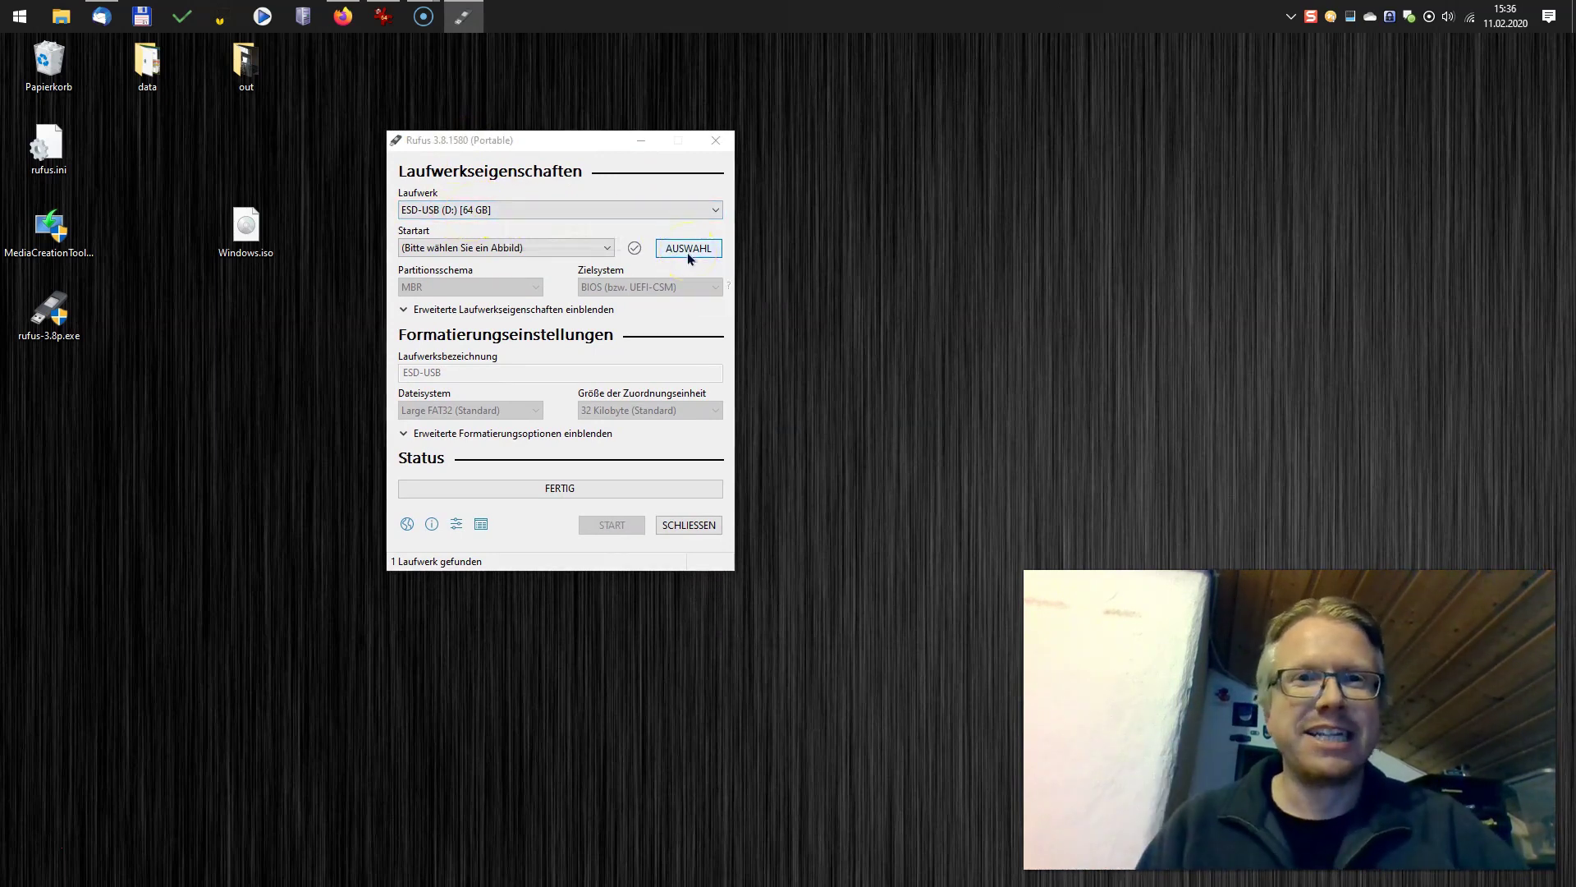
pyautogui.click(586, 272)
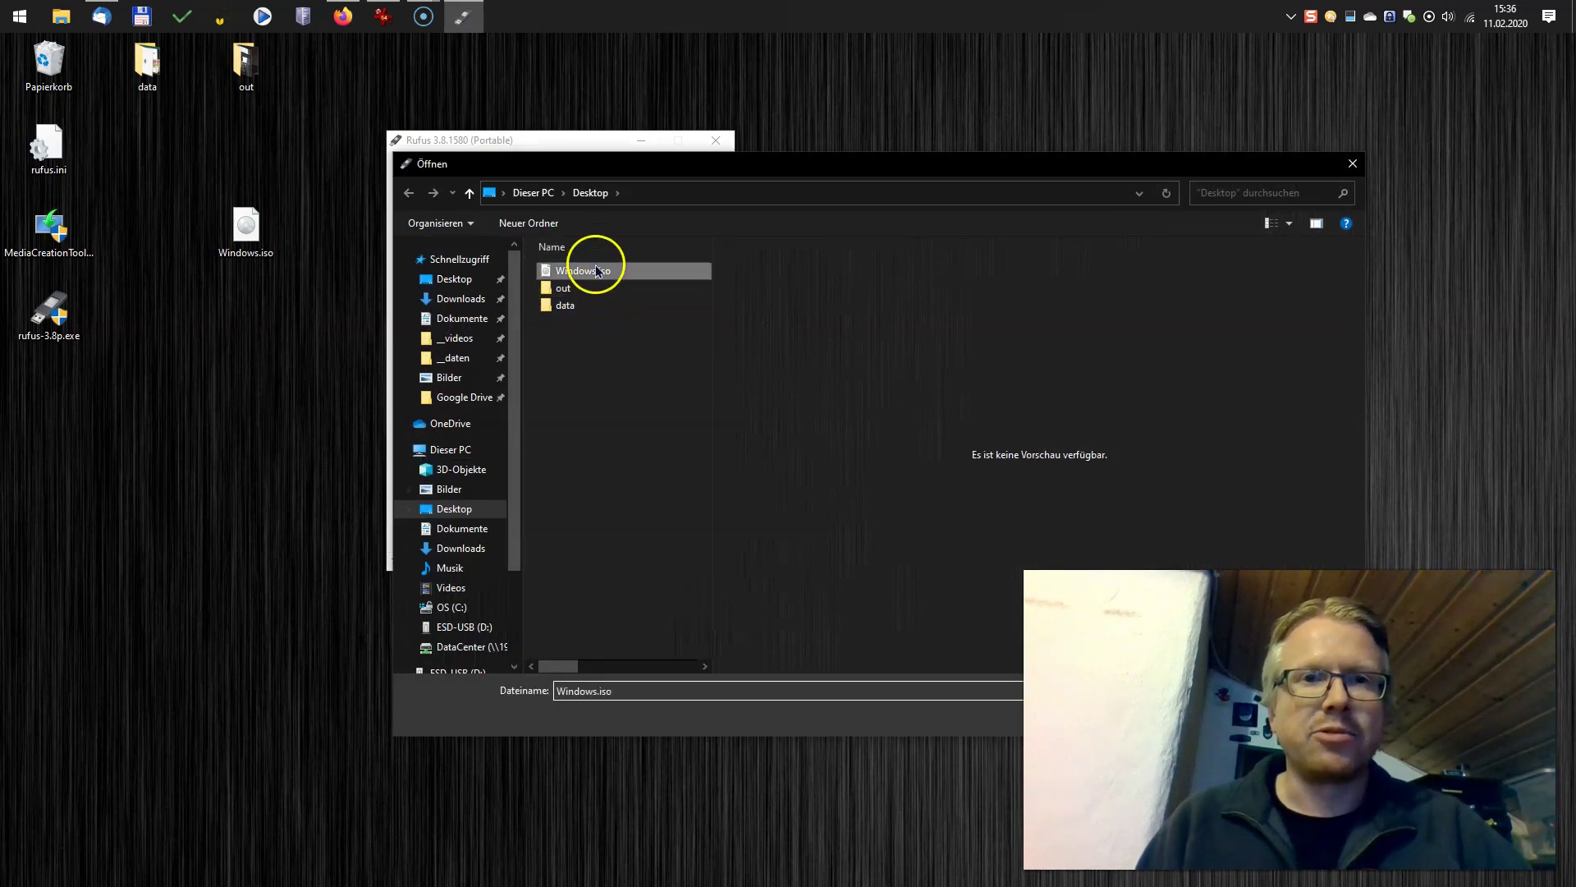
pyautogui.doubleClick(586, 274)
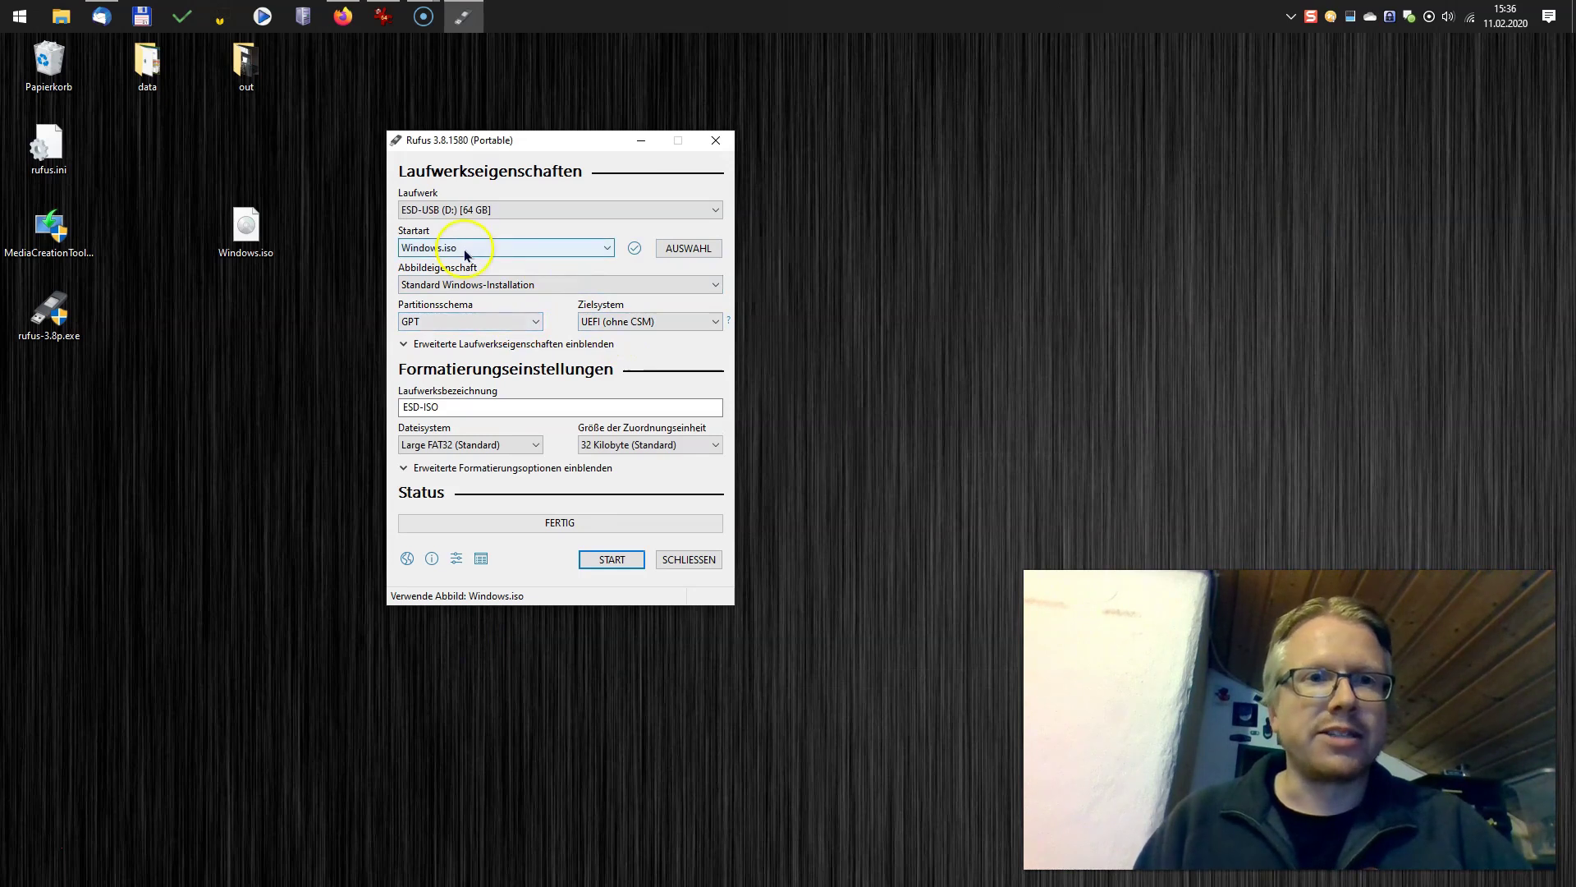
# Step: Try the MBR partition scheme for the USB drive and switch it back to GPT
pyautogui.click(521, 324)
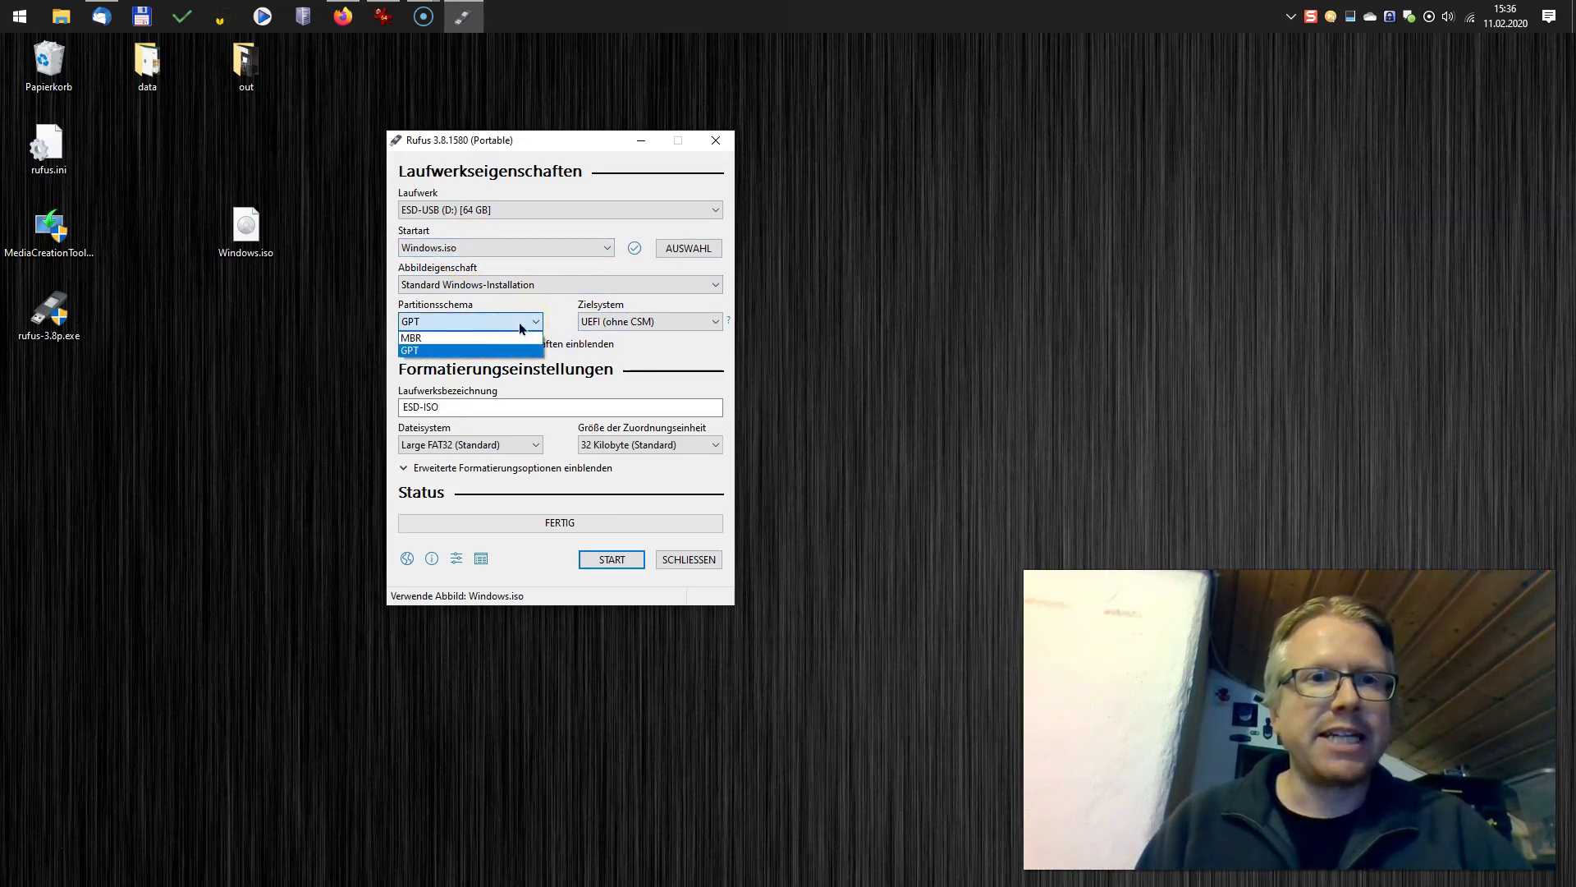
pyautogui.click(472, 338)
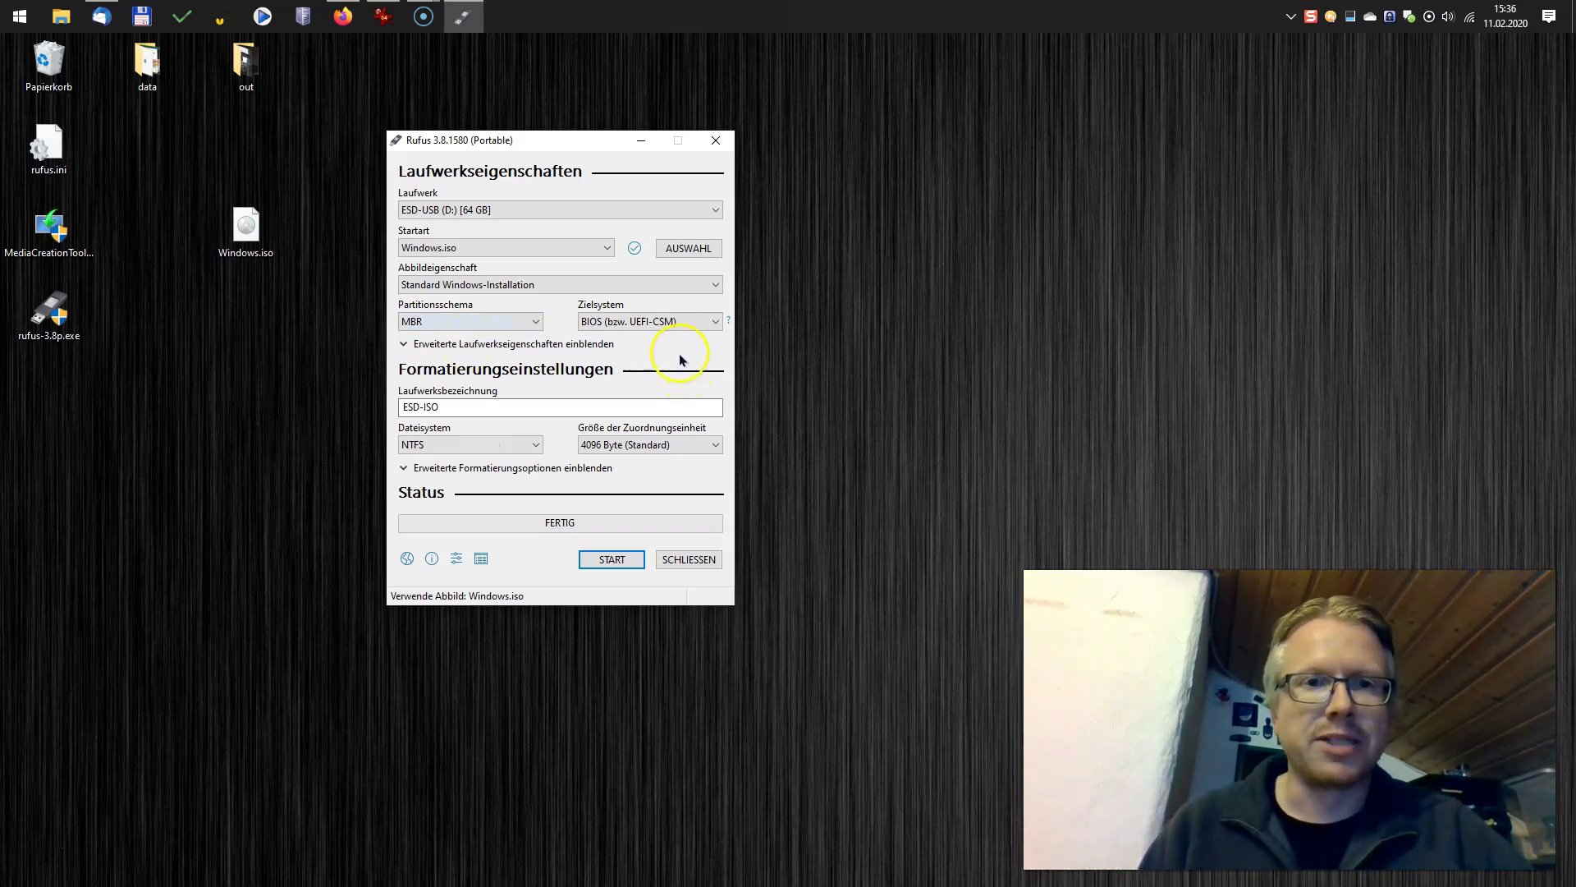
pyautogui.click(482, 322)
pyautogui.click(444, 354)
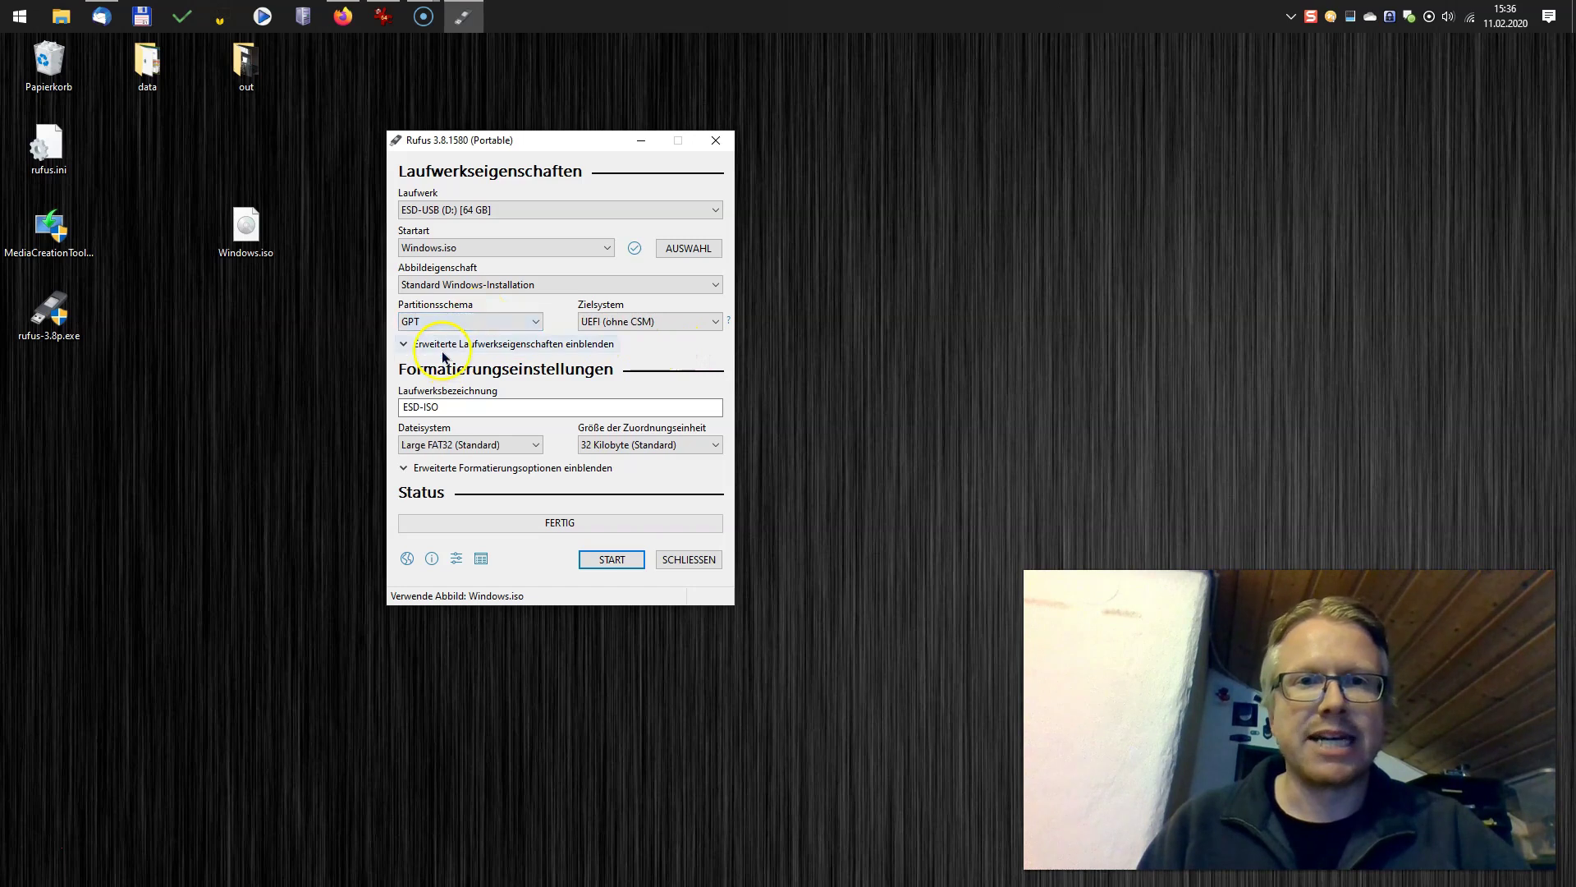
pyautogui.click(509, 323)
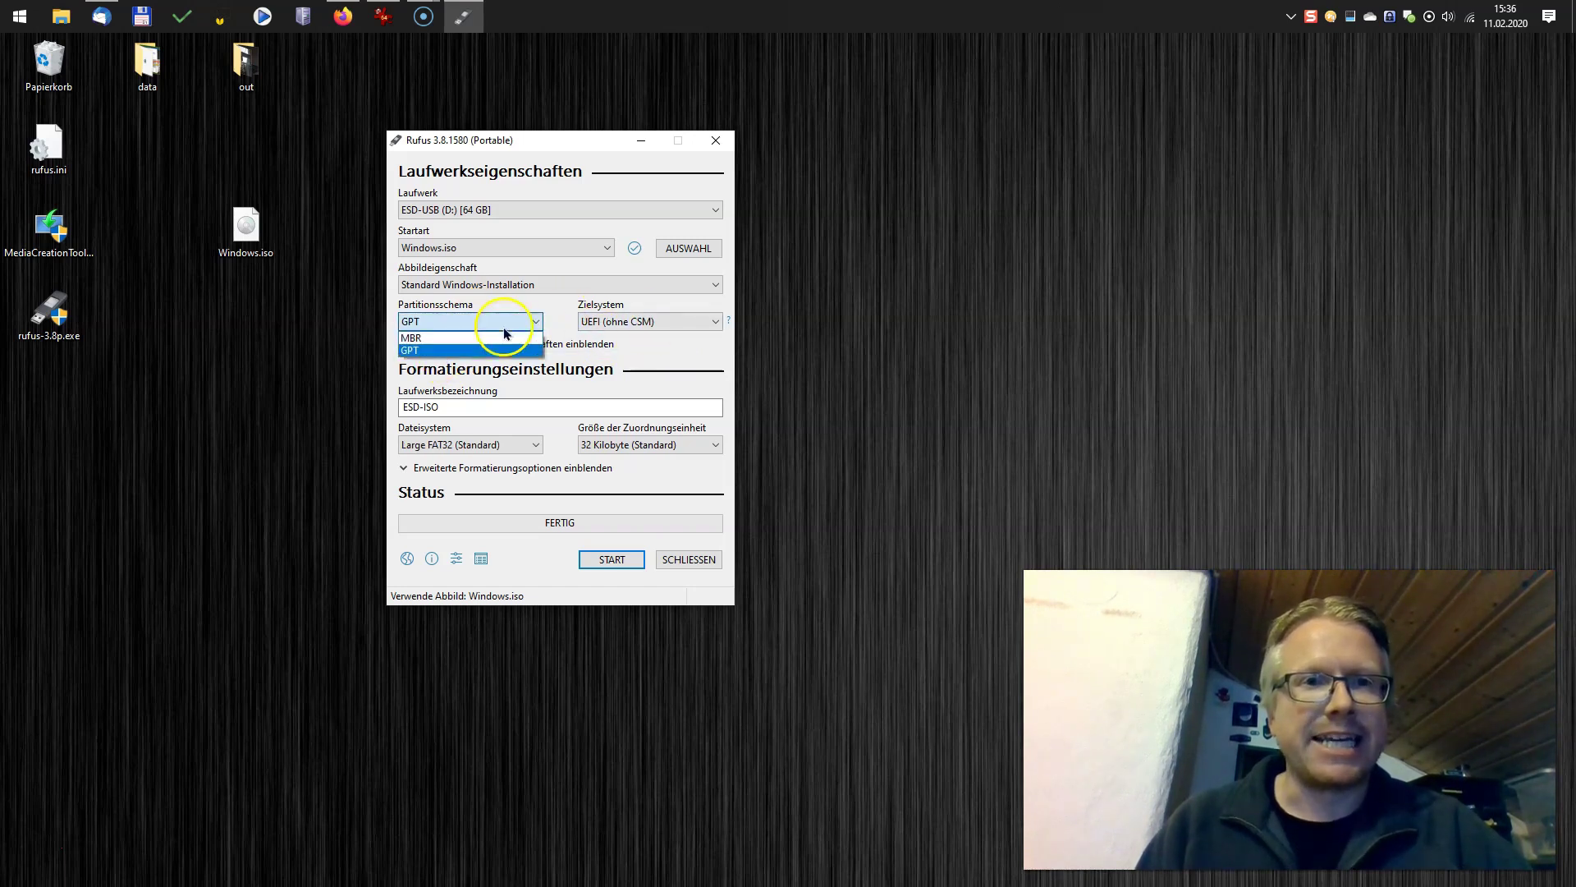
pyautogui.click(623, 349)
# Step: Set the partition scheme to MBR and start writing the image, accepting that all data on the USB drive is erased
pyautogui.click(510, 323)
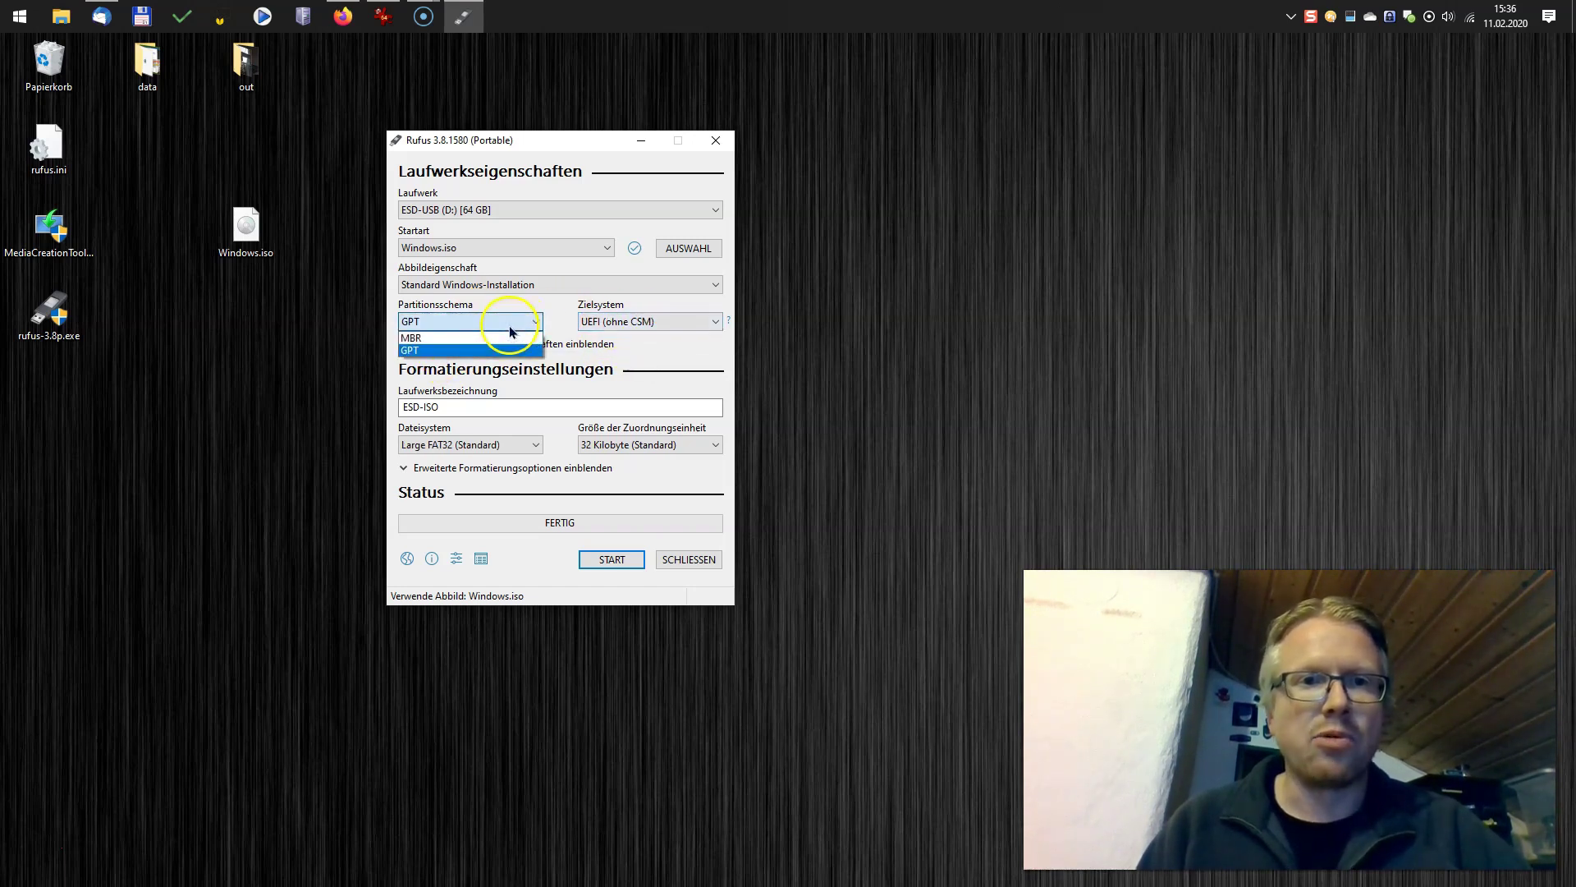
pyautogui.click(486, 337)
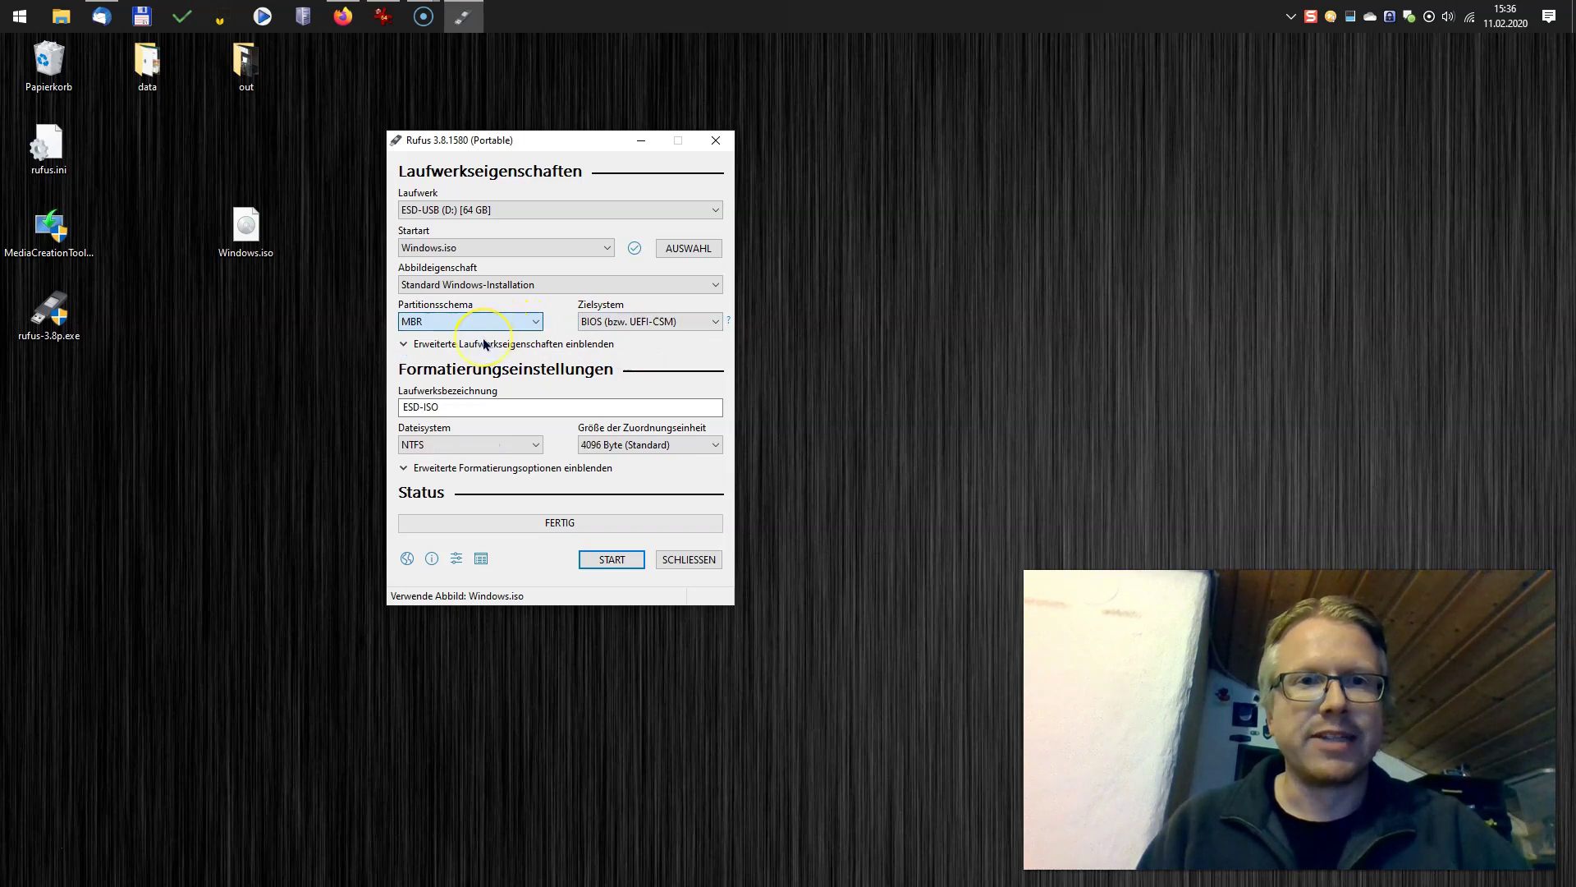
pyautogui.click(605, 561)
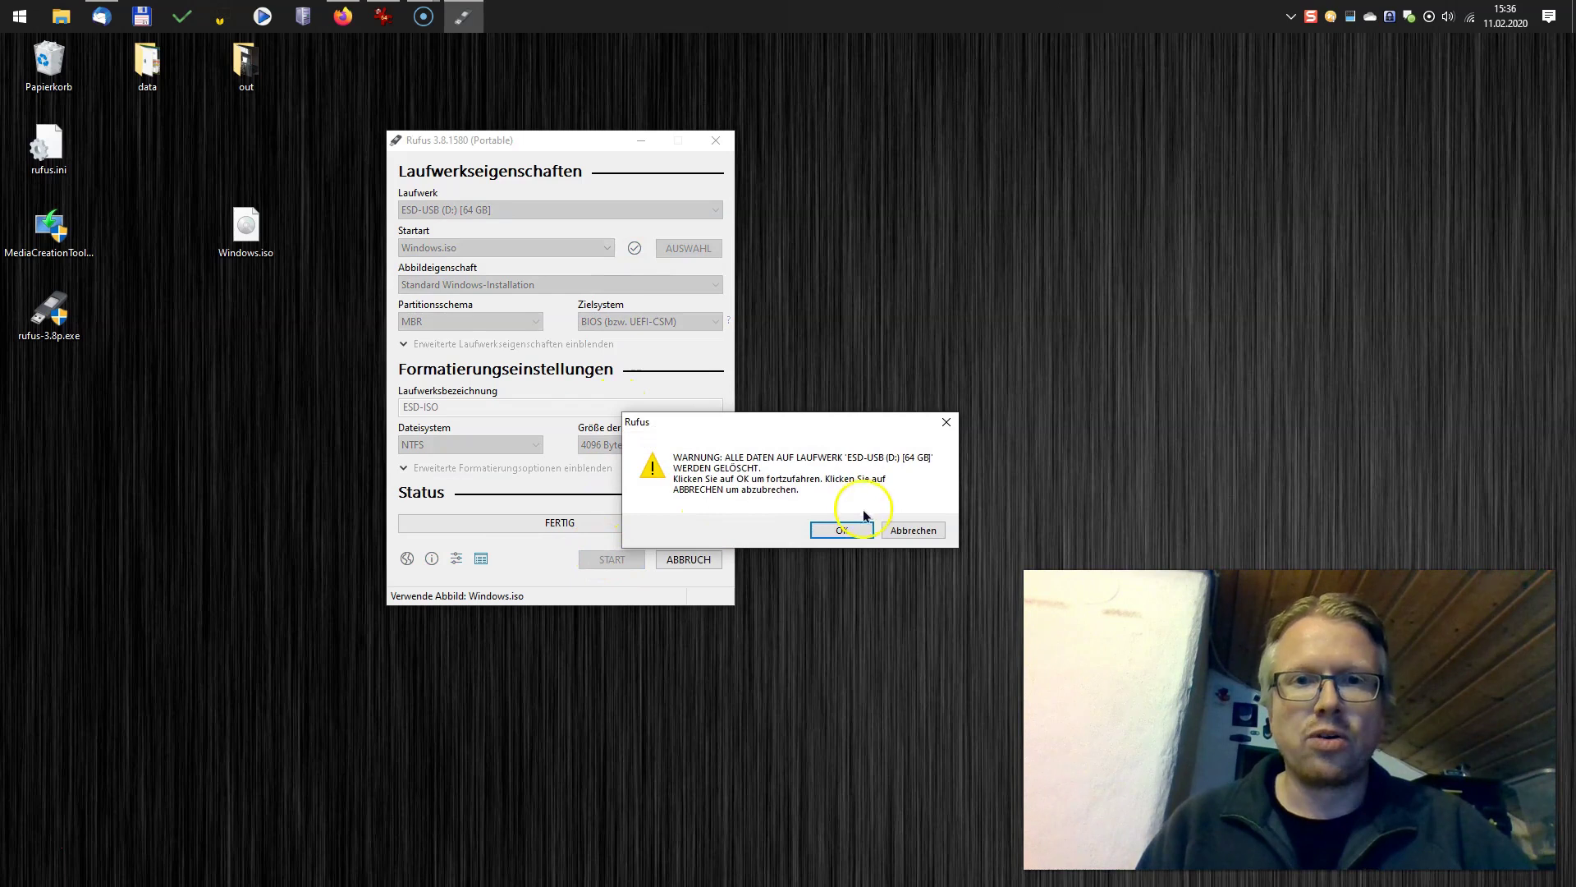
pyautogui.click(846, 529)
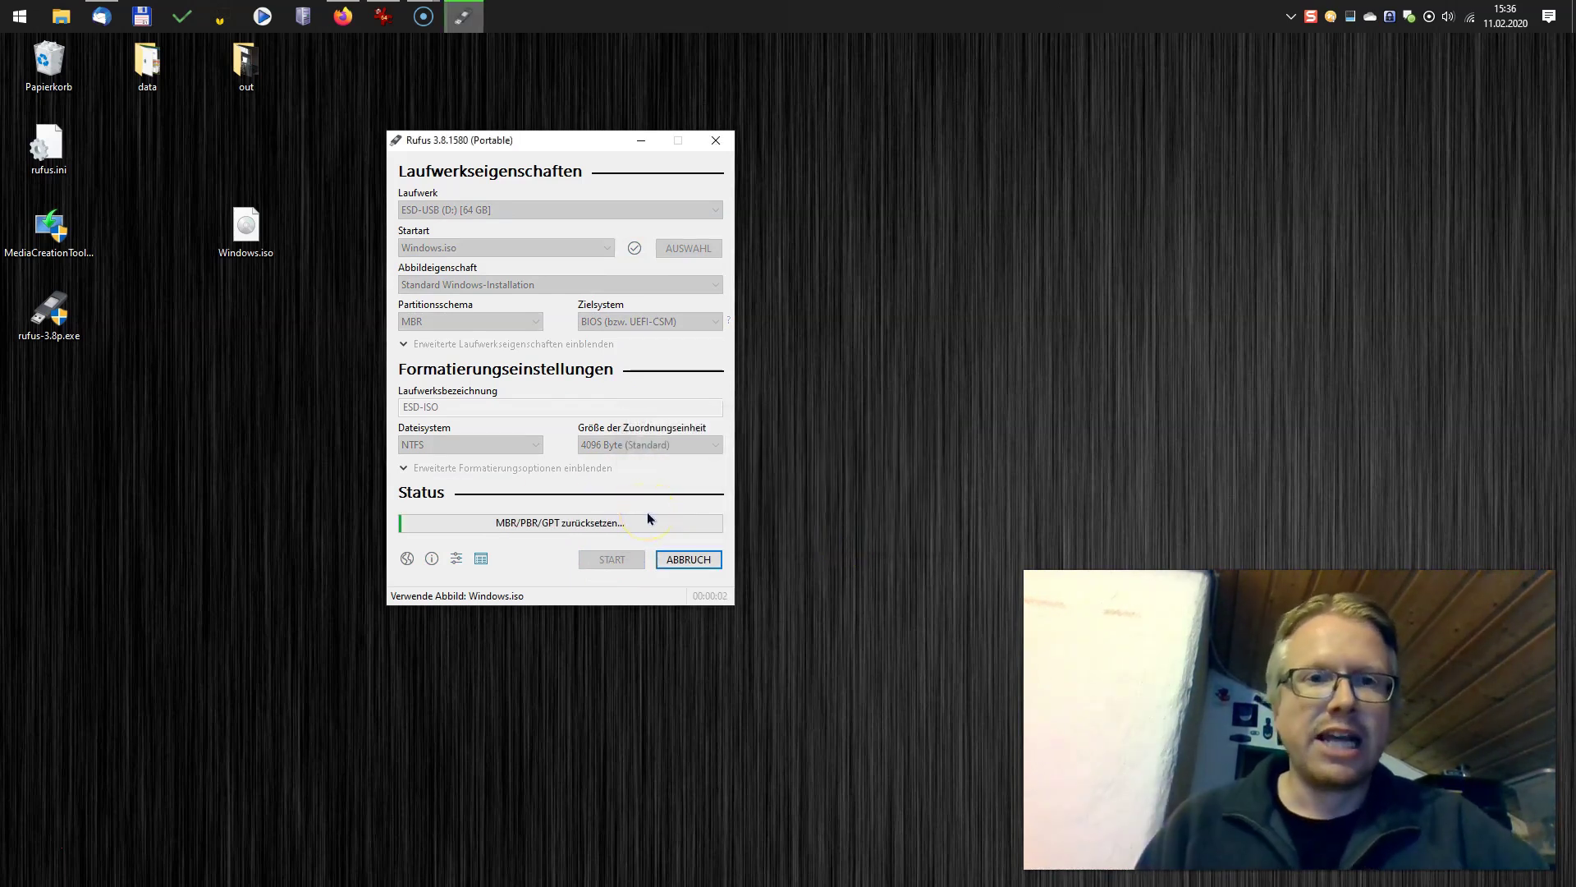
pyautogui.moveTo(535, 142); pyautogui.dragTo(457, 135)
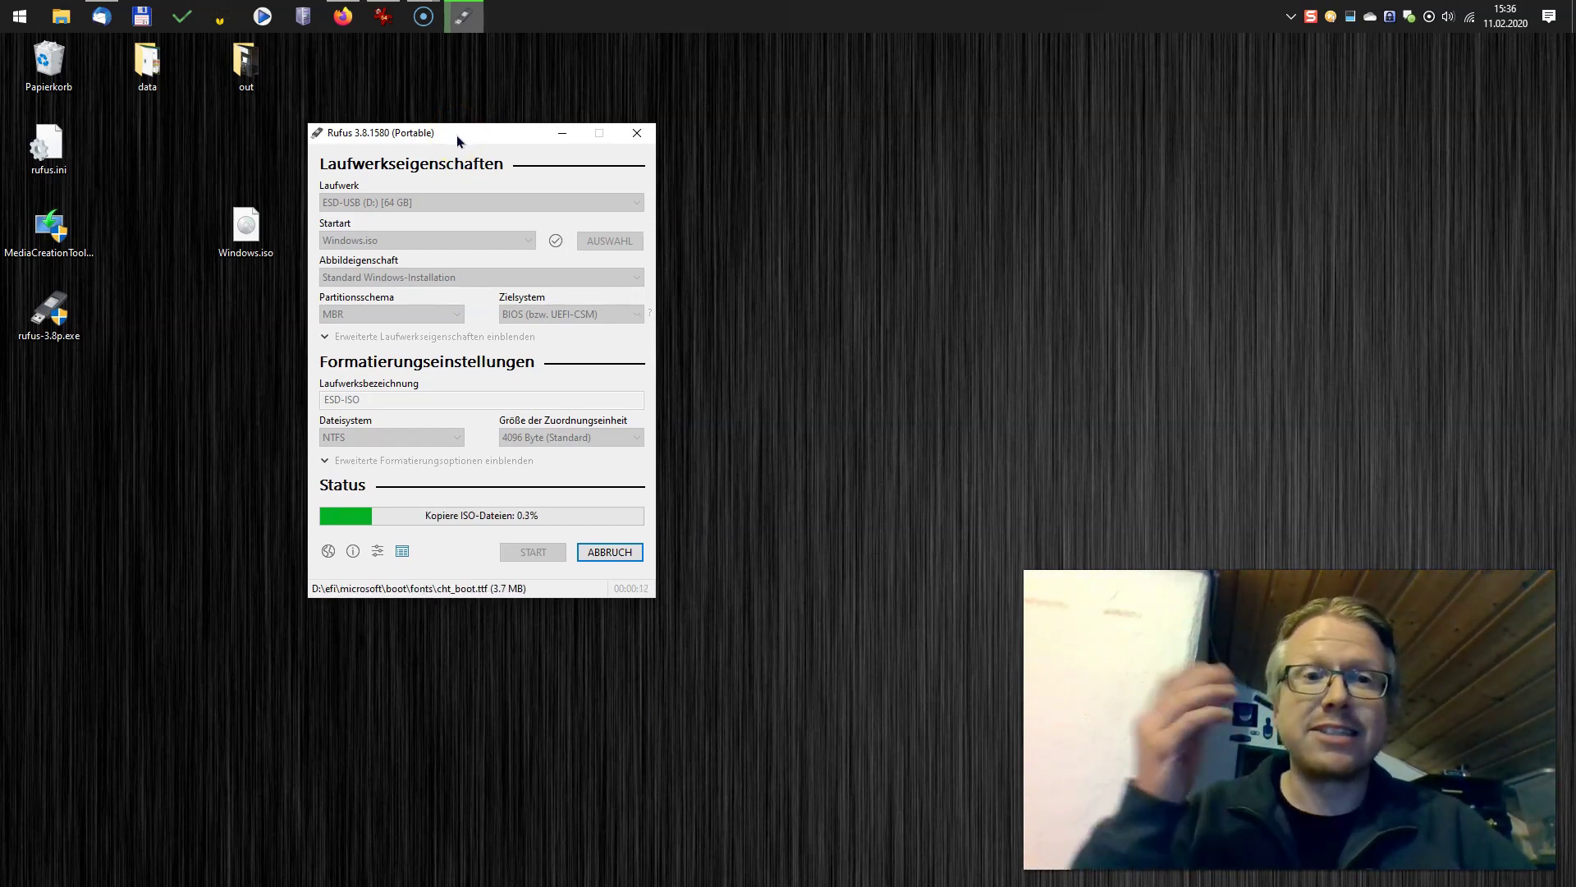
pyautogui.moveTo(456, 135); pyautogui.dragTo(456, 137)
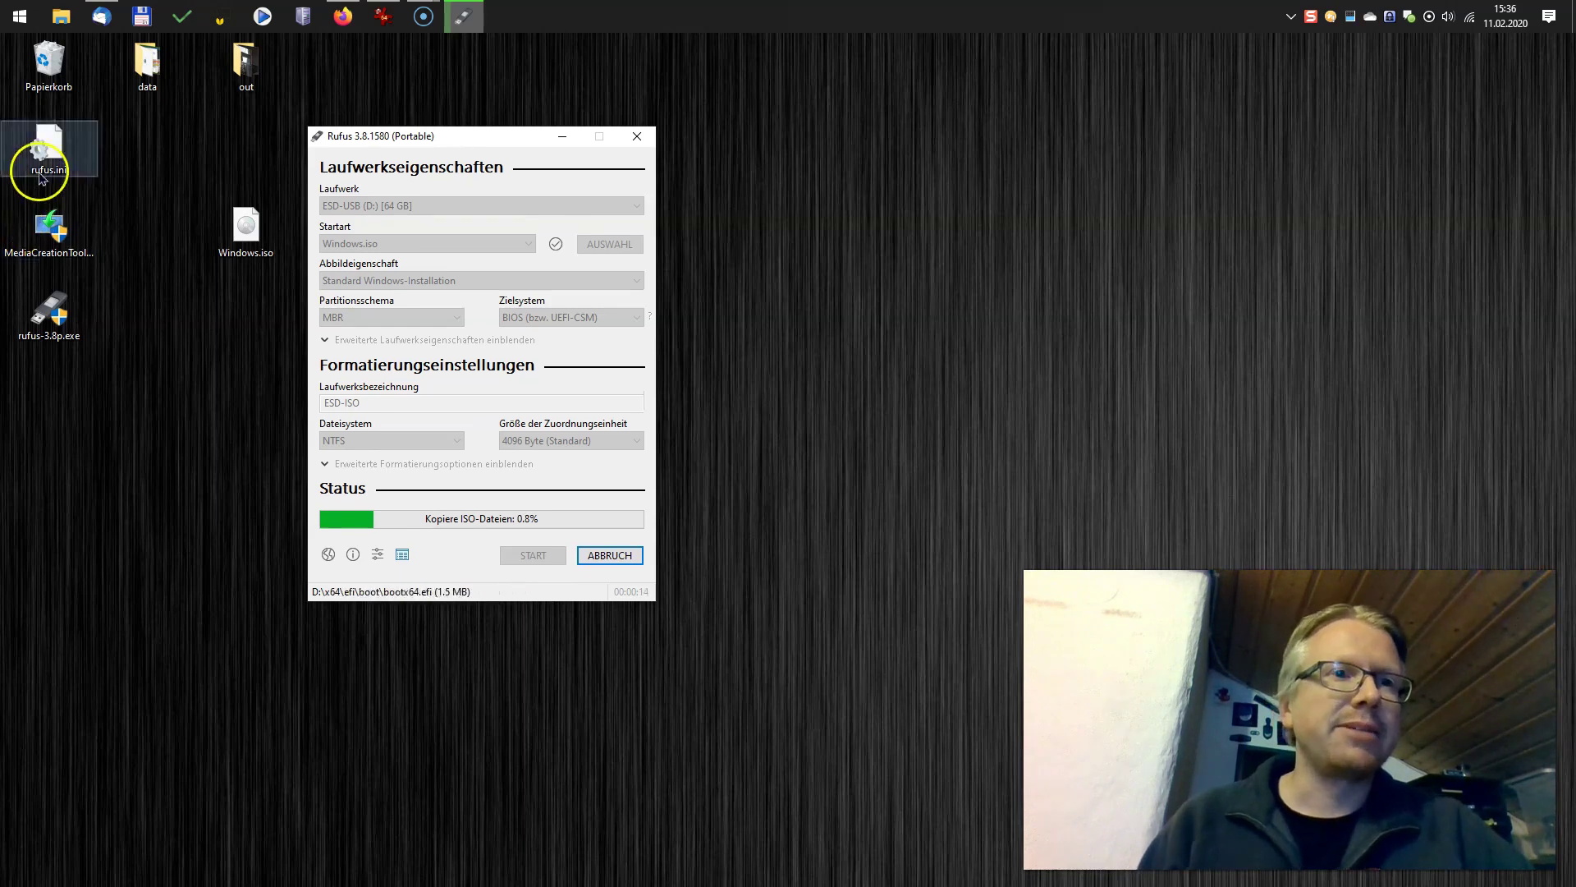
pyautogui.click(223, 229)
pyautogui.click(256, 245)
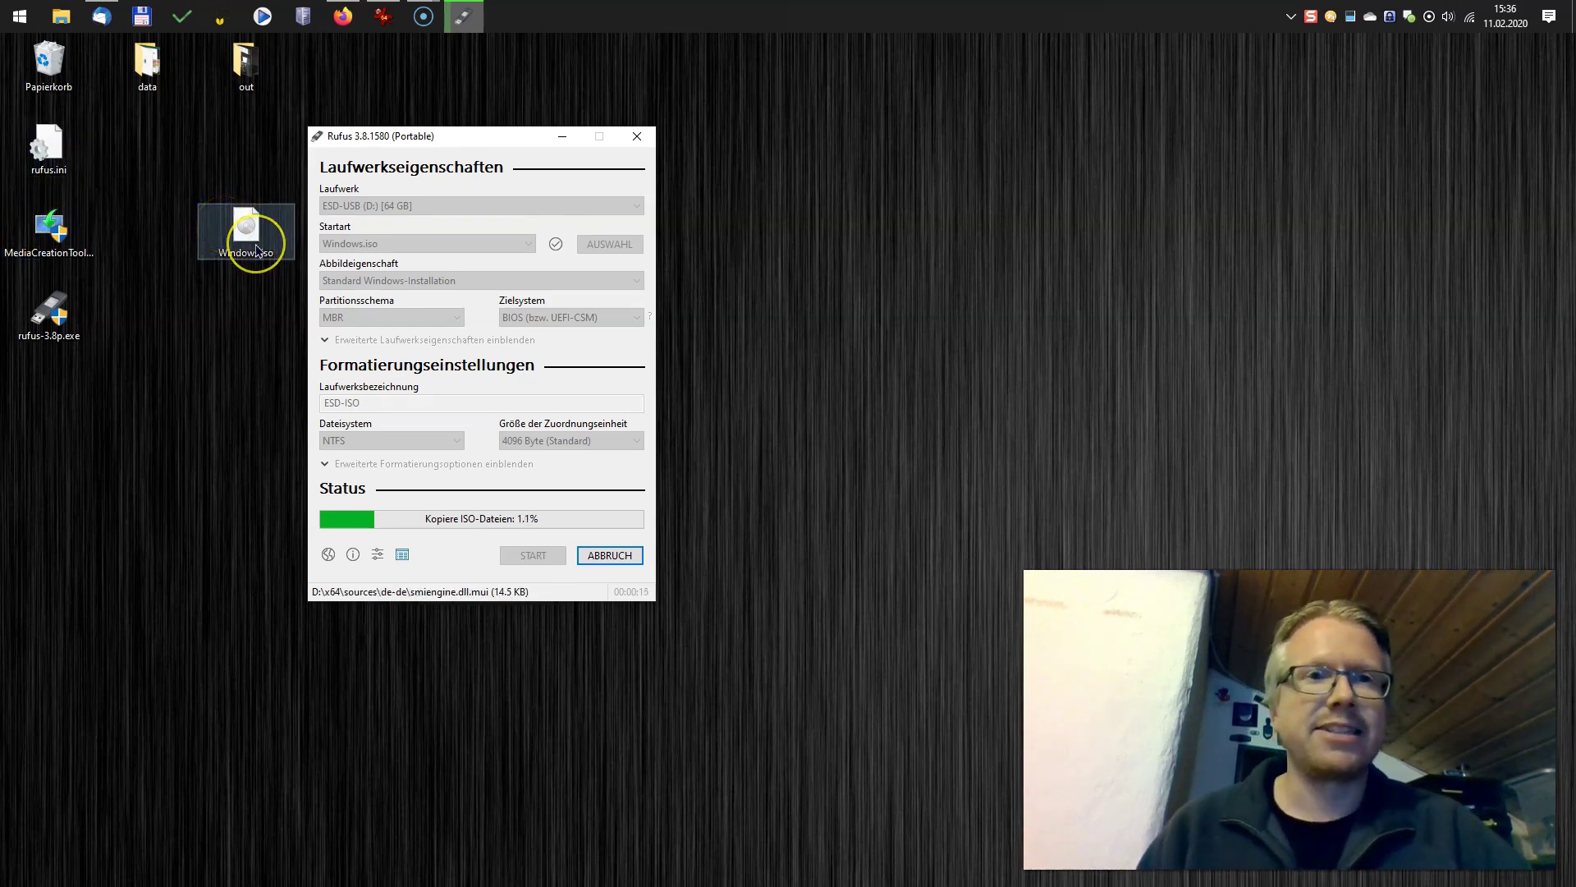
pyautogui.click(361, 282)
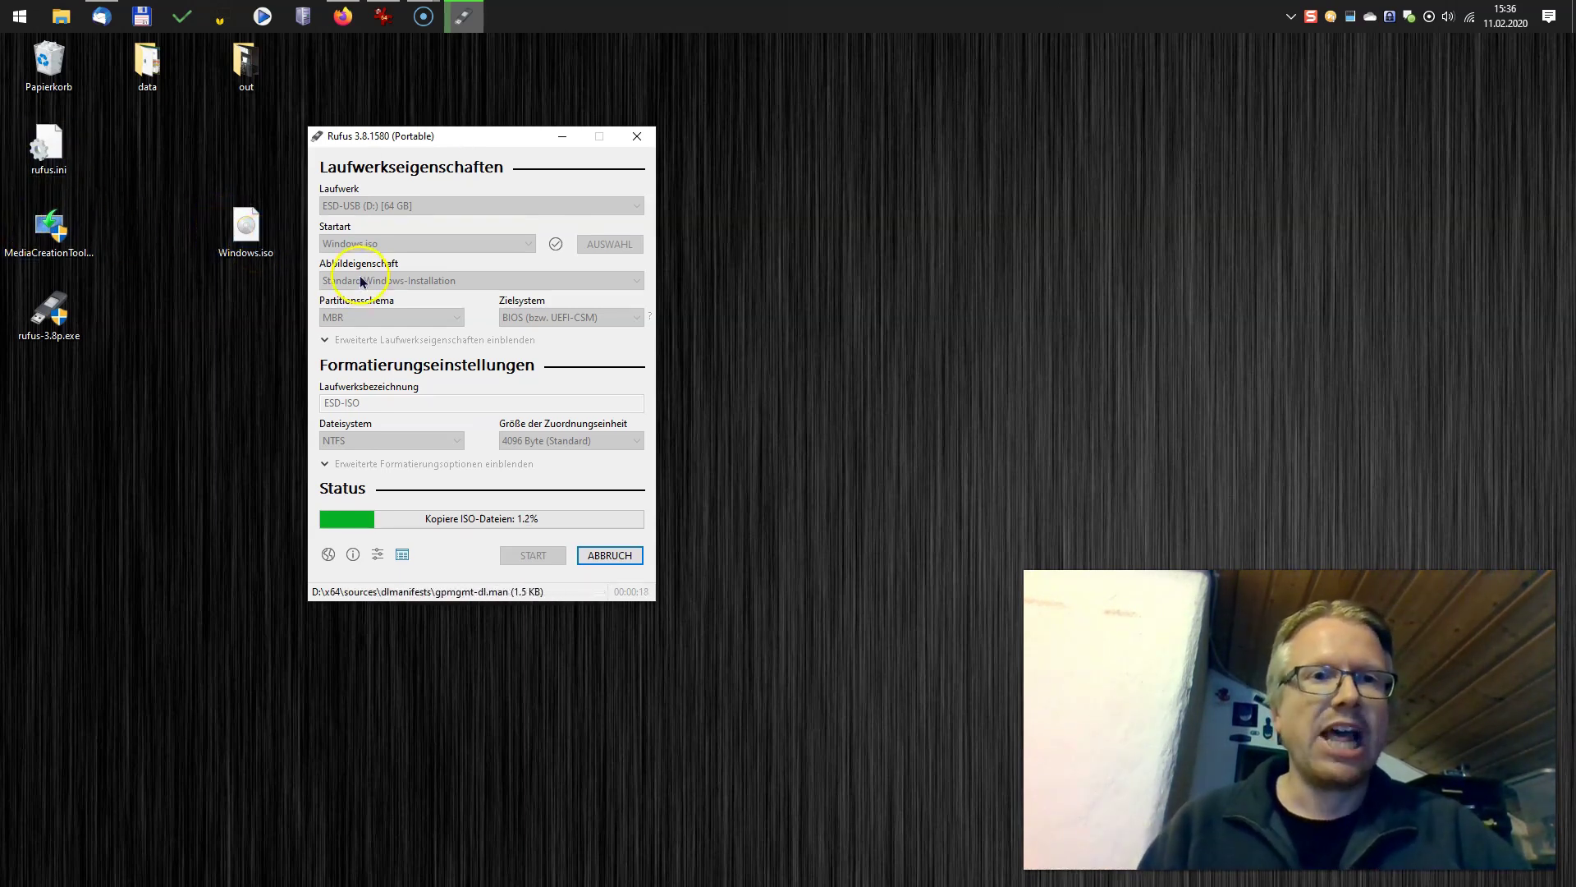
pyautogui.click(249, 244)
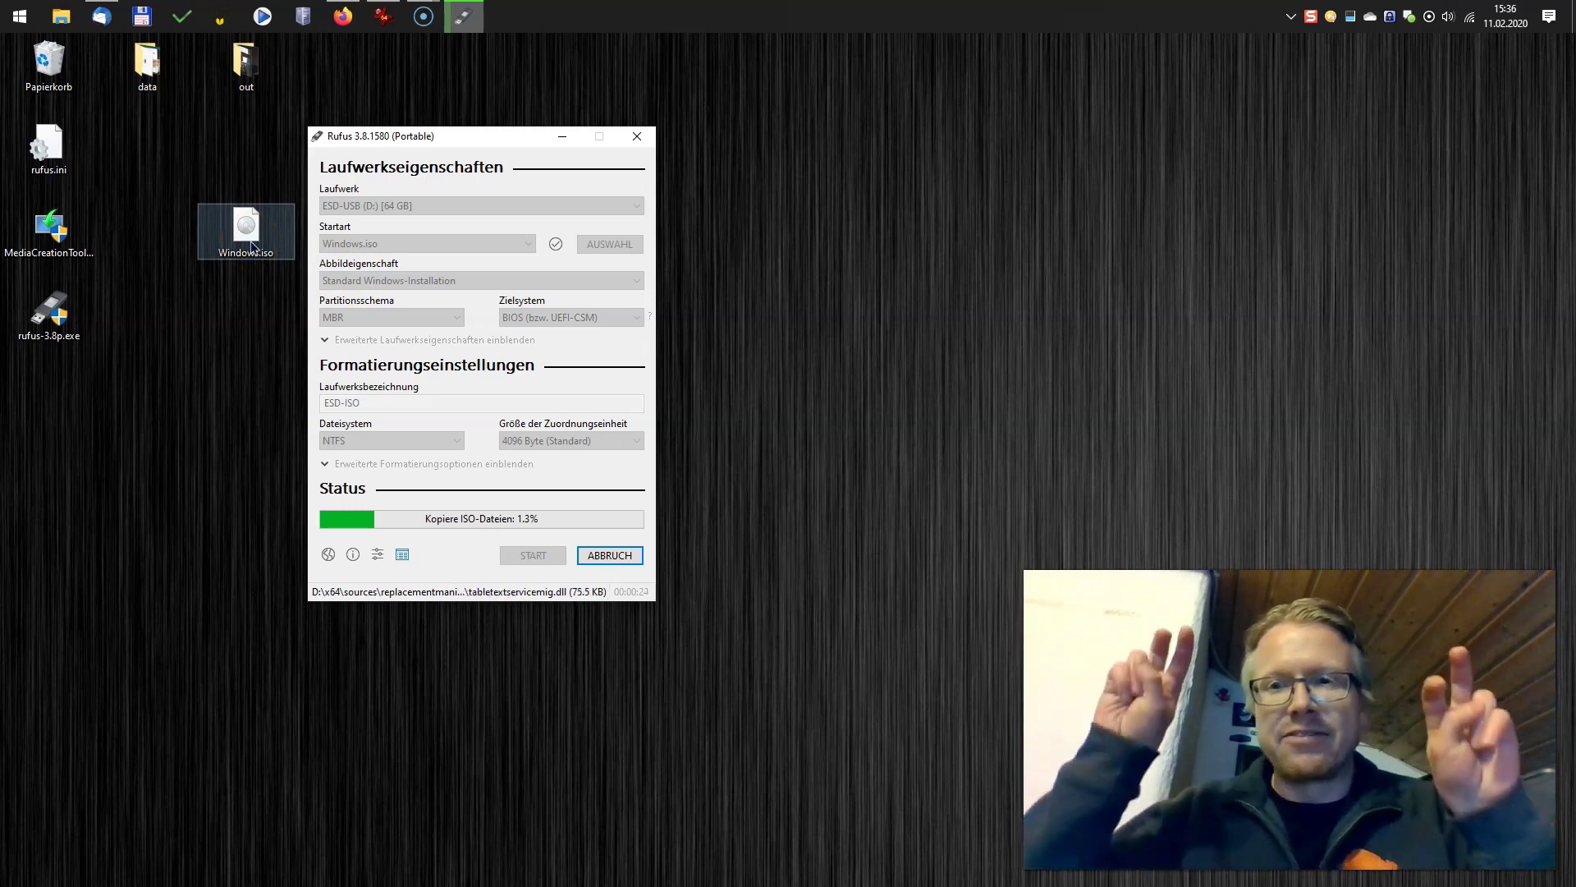
pyautogui.click(400, 369)
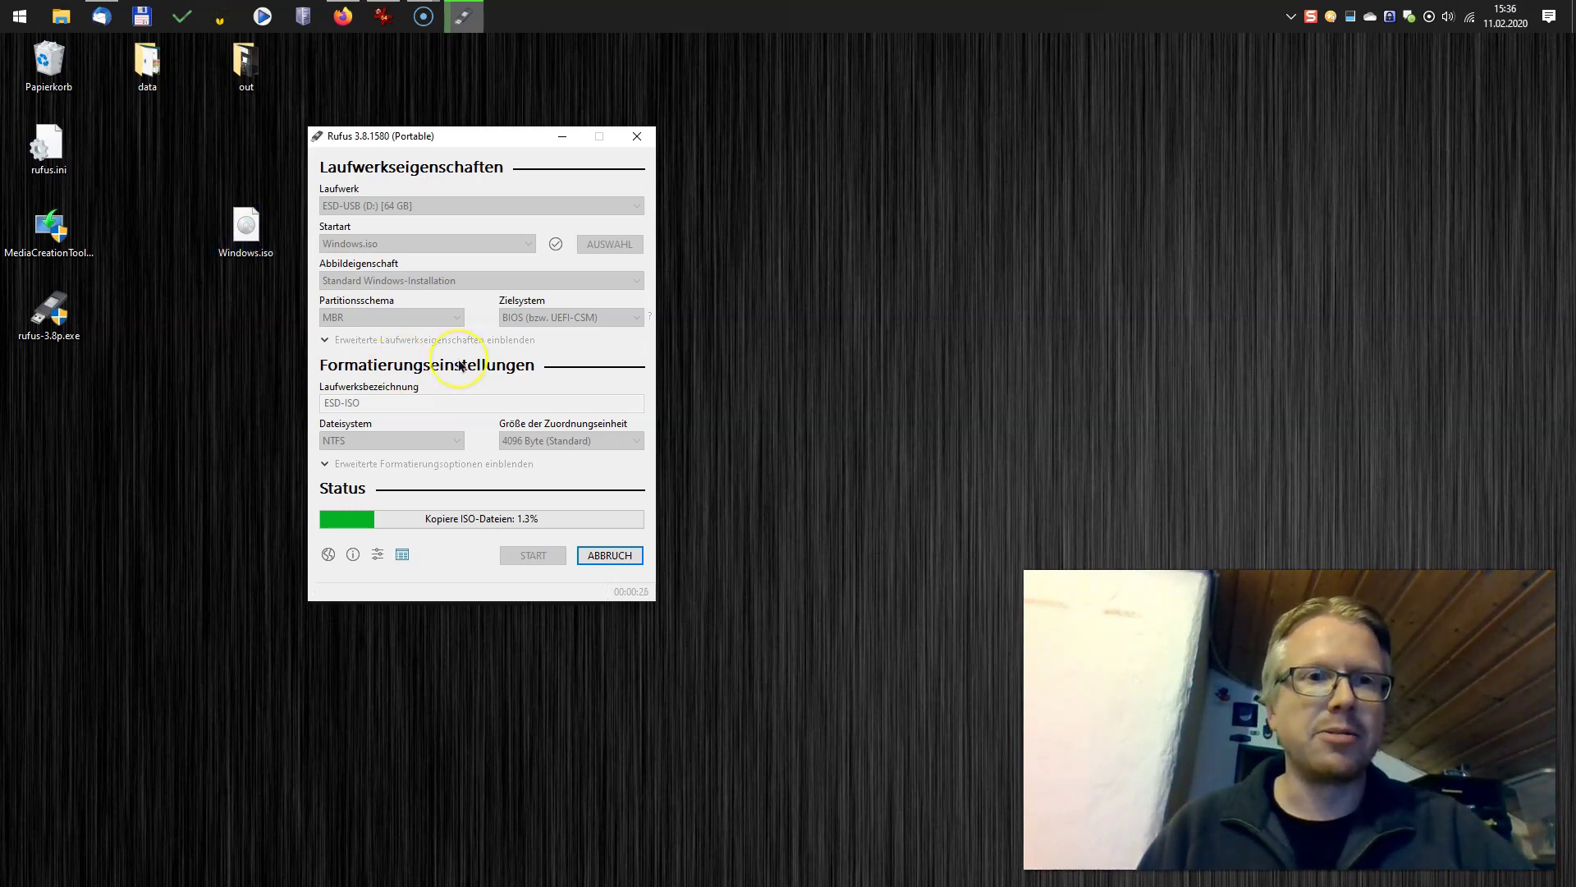